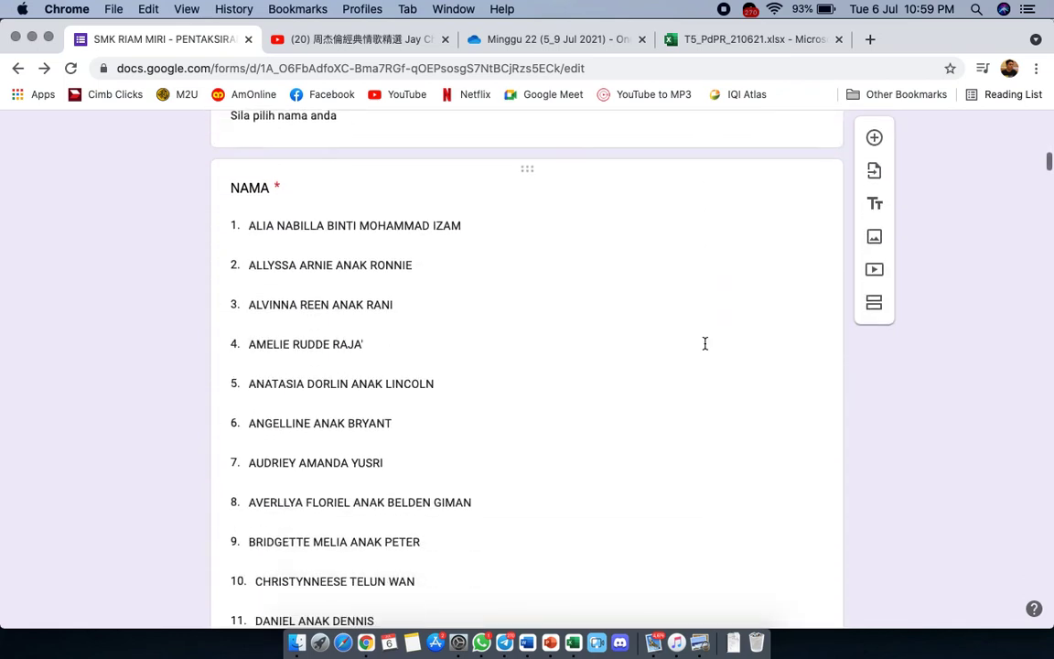
pyautogui.scroll(-1, 705, 343)
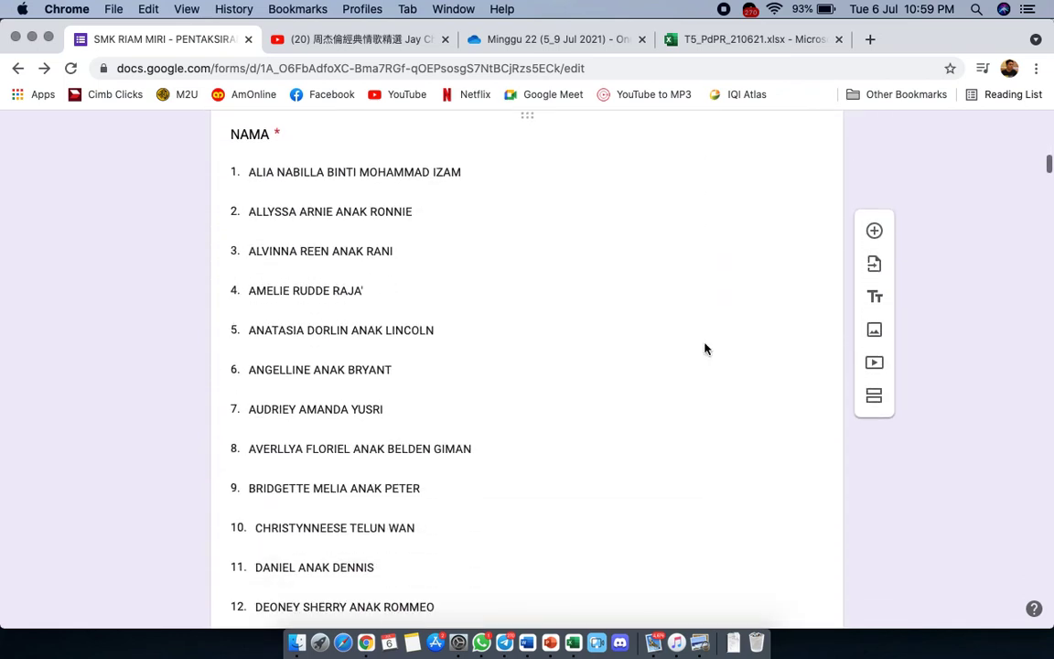
pyautogui.scroll(-3, 705, 346)
pyautogui.scroll(10, 704, 343)
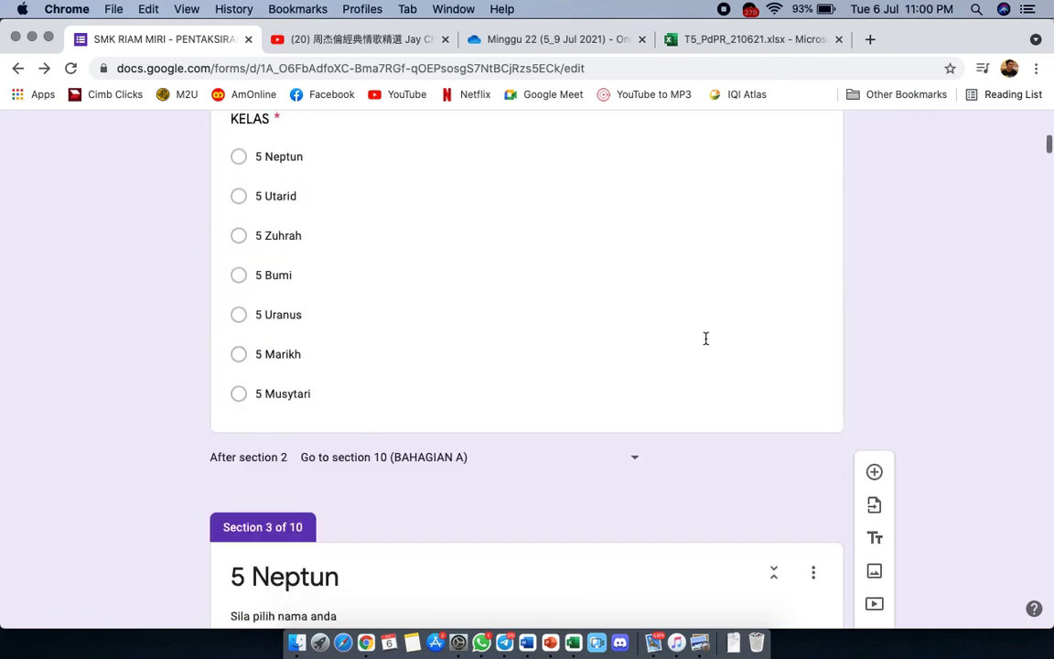
pyautogui.scroll(15, 706, 338)
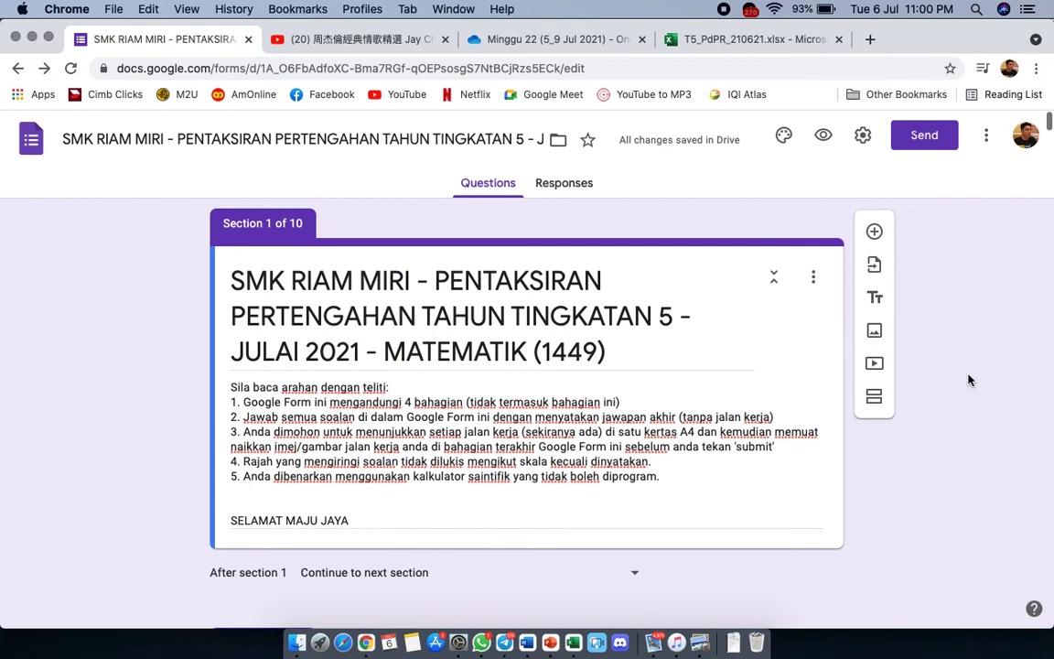
# Step: Open Google Forms from the Google apps list in a new browser tab and create a blank form
pyautogui.click(871, 40)
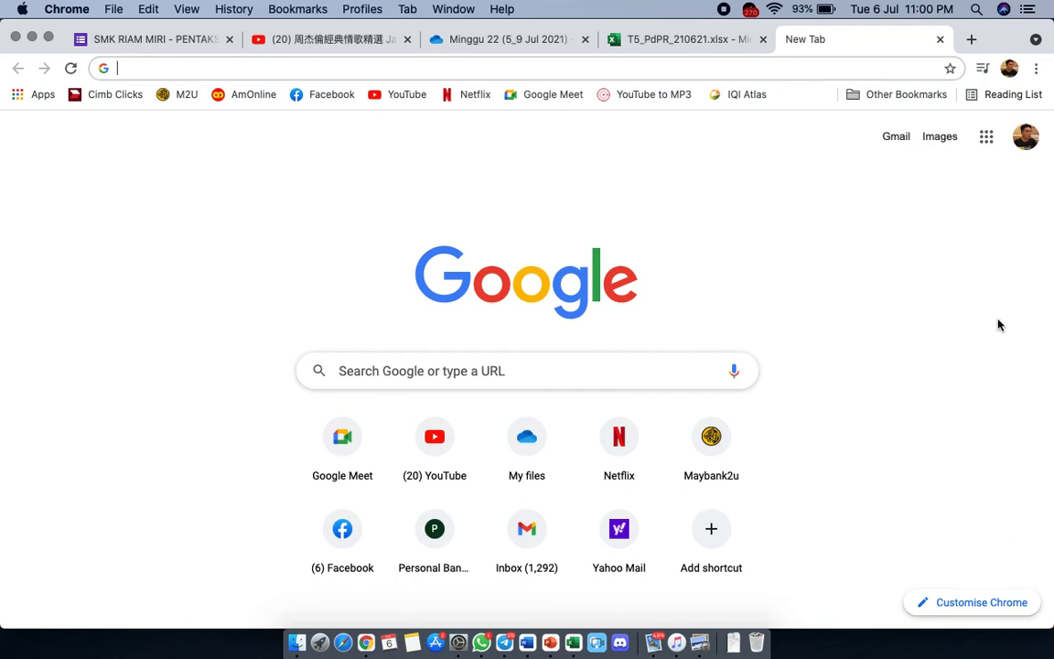
pyautogui.click(988, 138)
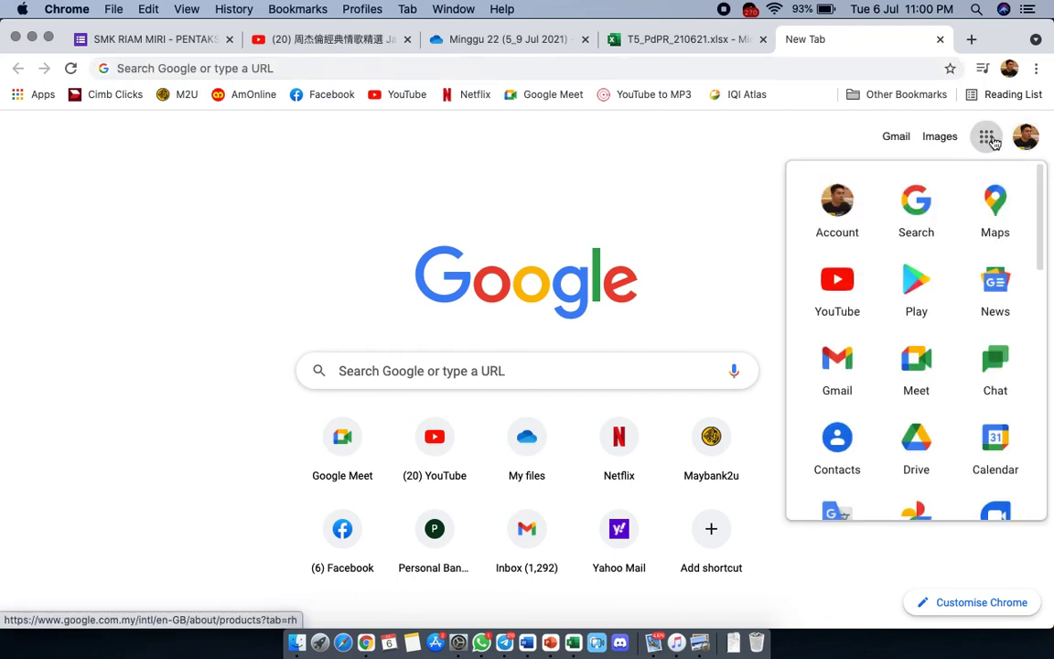
pyautogui.scroll(-3, 935, 391)
pyautogui.scroll(-10, 936, 391)
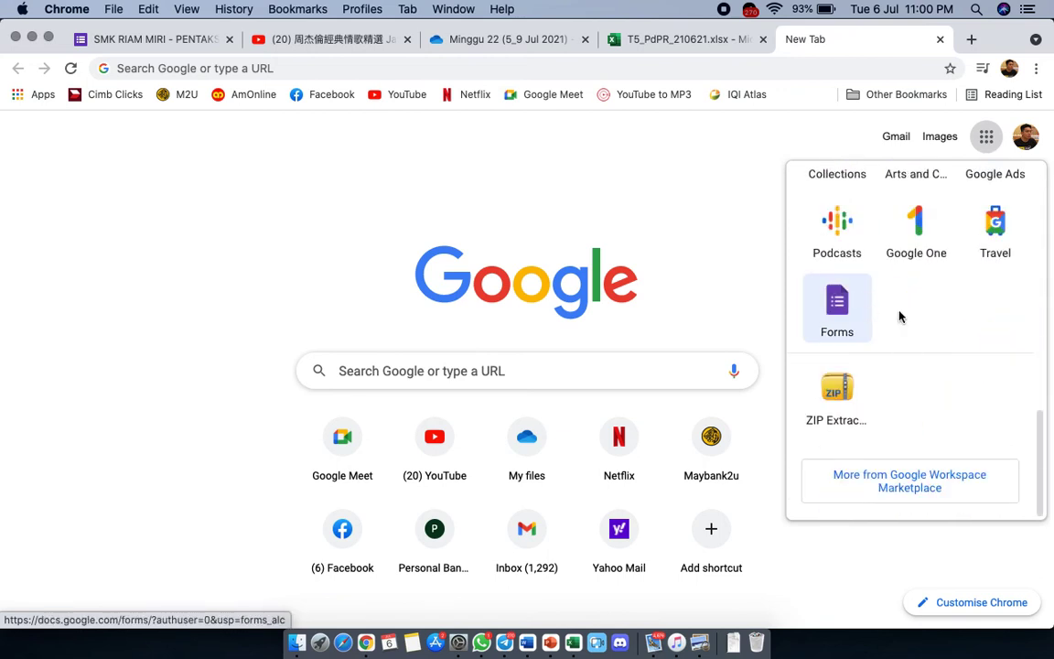
pyautogui.scroll(15, 900, 317)
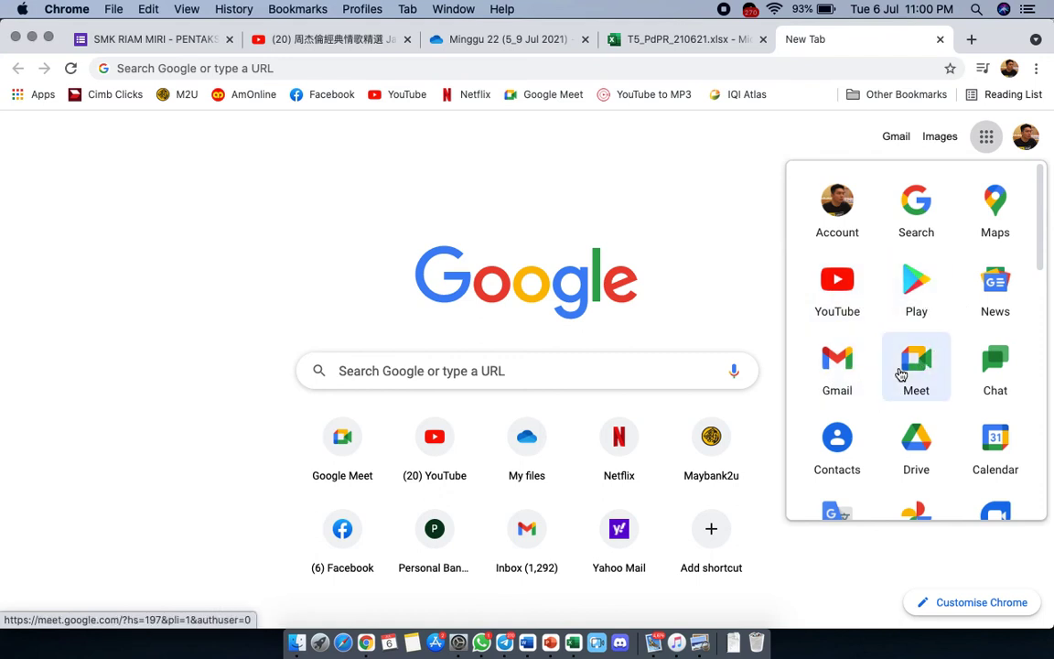
pyautogui.scroll(-3, 902, 373)
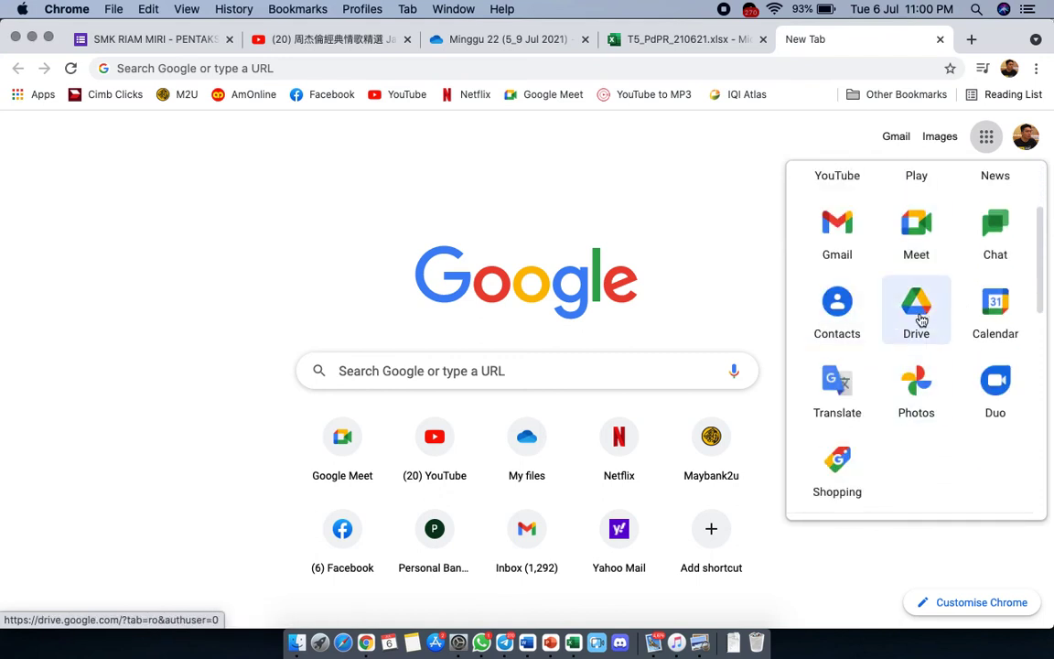
pyautogui.scroll(-10, 914, 442)
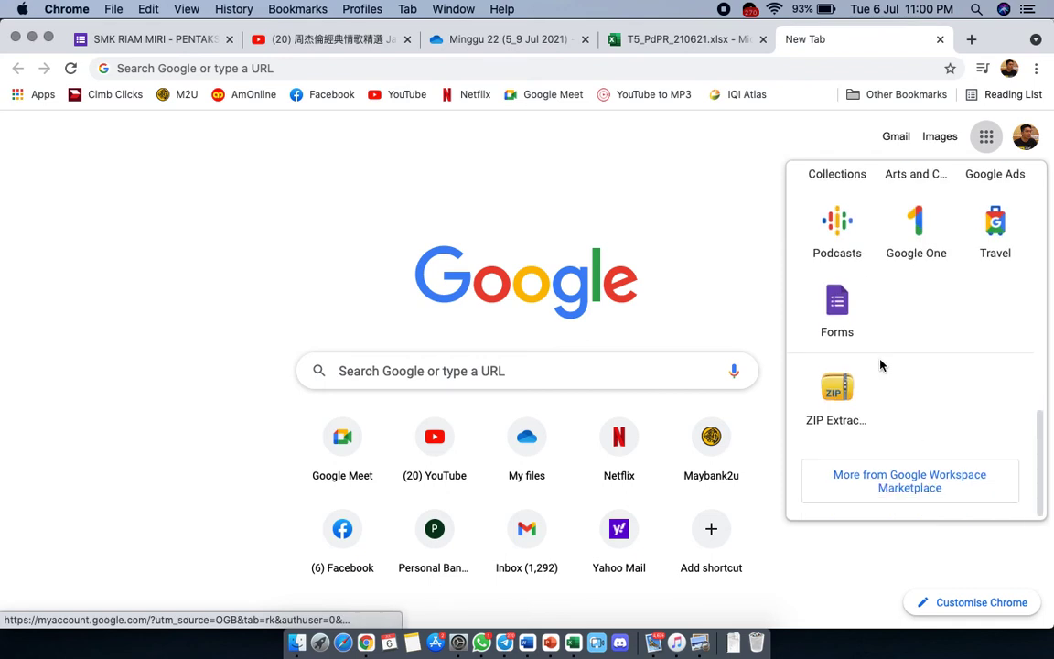
pyautogui.click(831, 324)
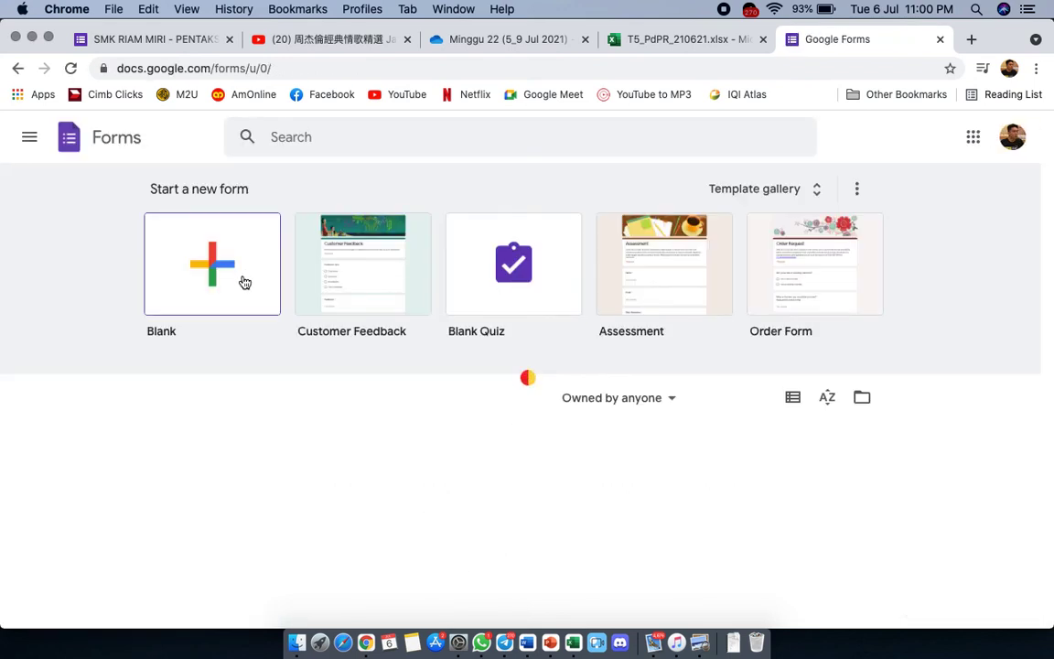
pyautogui.click(244, 281)
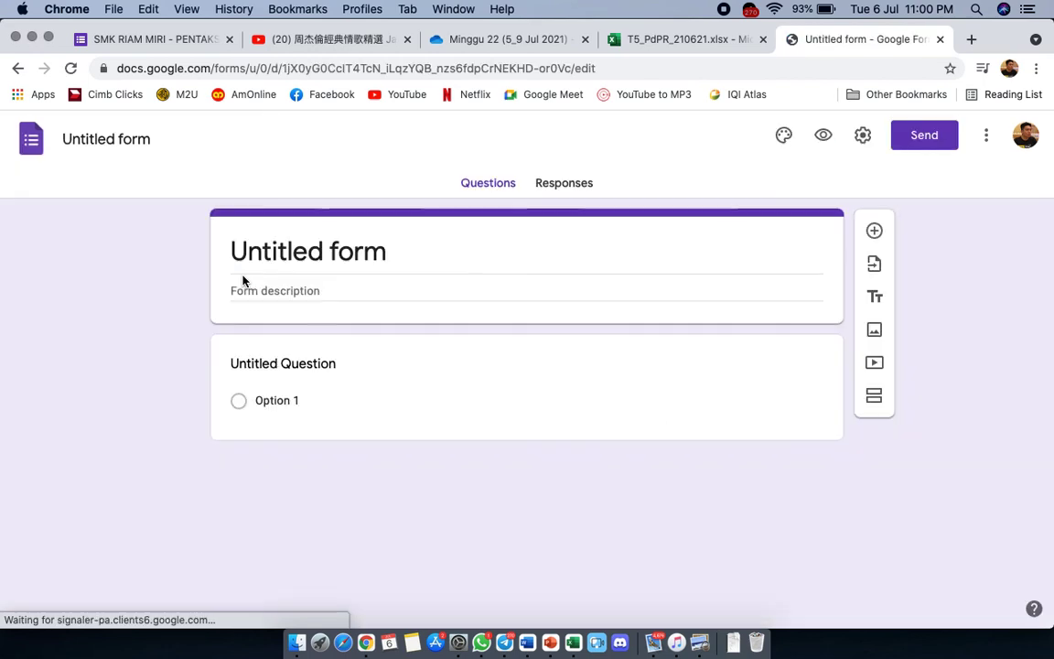
# Step: Copy the full title of the existing SMK RIAM MIRI MATEMATIK (1449) assessment form into the new form's title
pyautogui.click(160, 39)
pyautogui.moveTo(234, 278); pyautogui.dragTo(554, 339)
pyautogui.press('super+c')
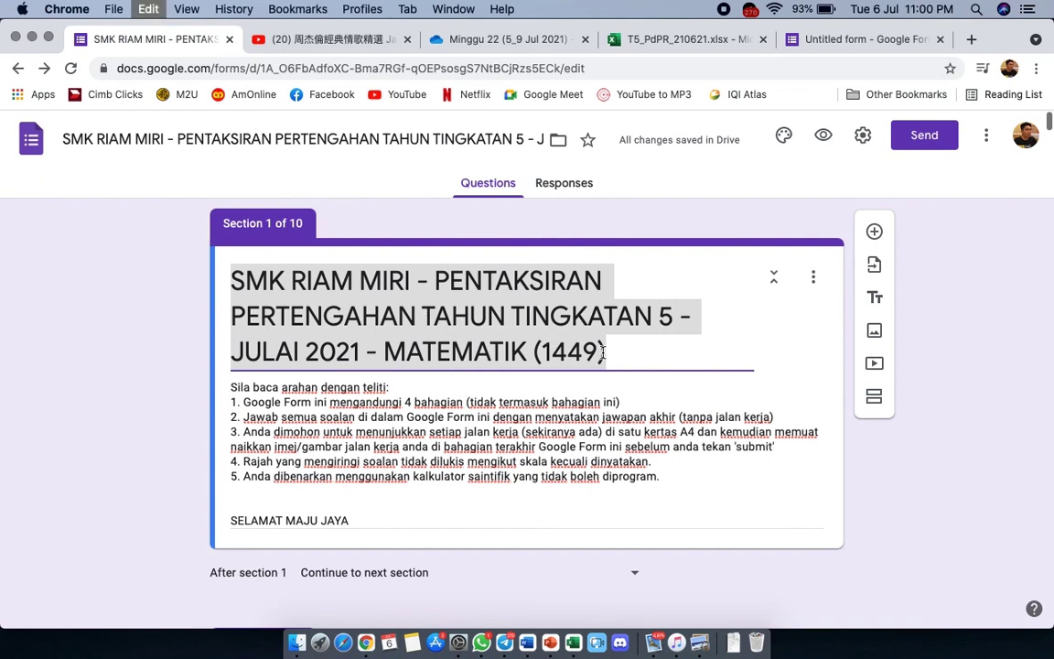
pyautogui.click(886, 39)
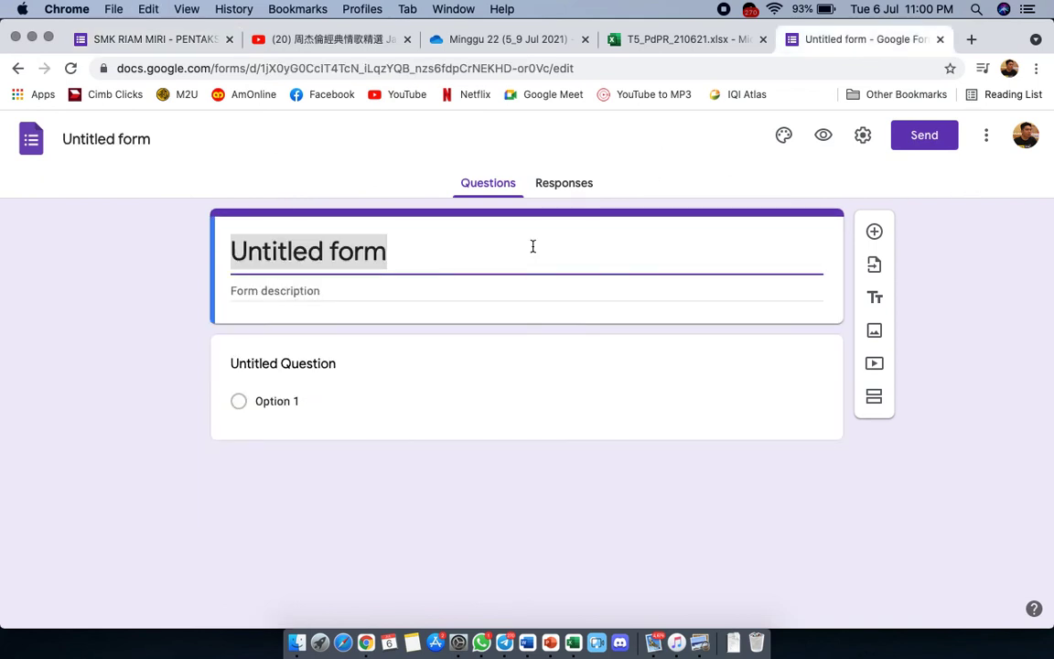
pyautogui.press('super+v')
# Step: Copy the complete instruction text, from "Sila baca arahan dengan teliti" to "SELAMAT MAJU JAYA", from the existing form into the new form's description
pyautogui.click(249, 356)
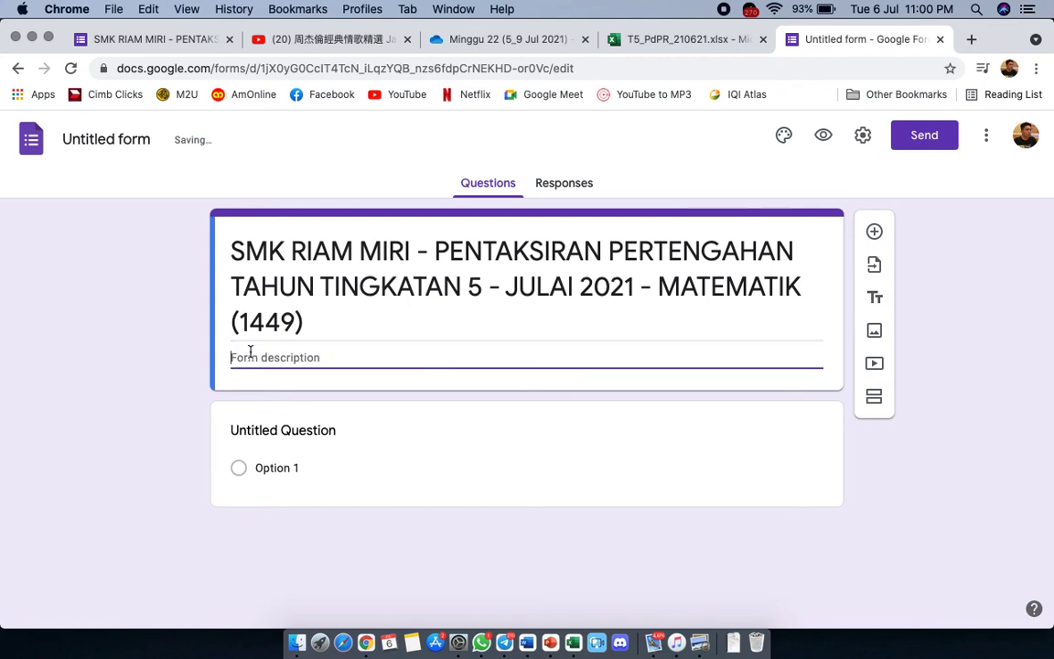
pyautogui.click(173, 39)
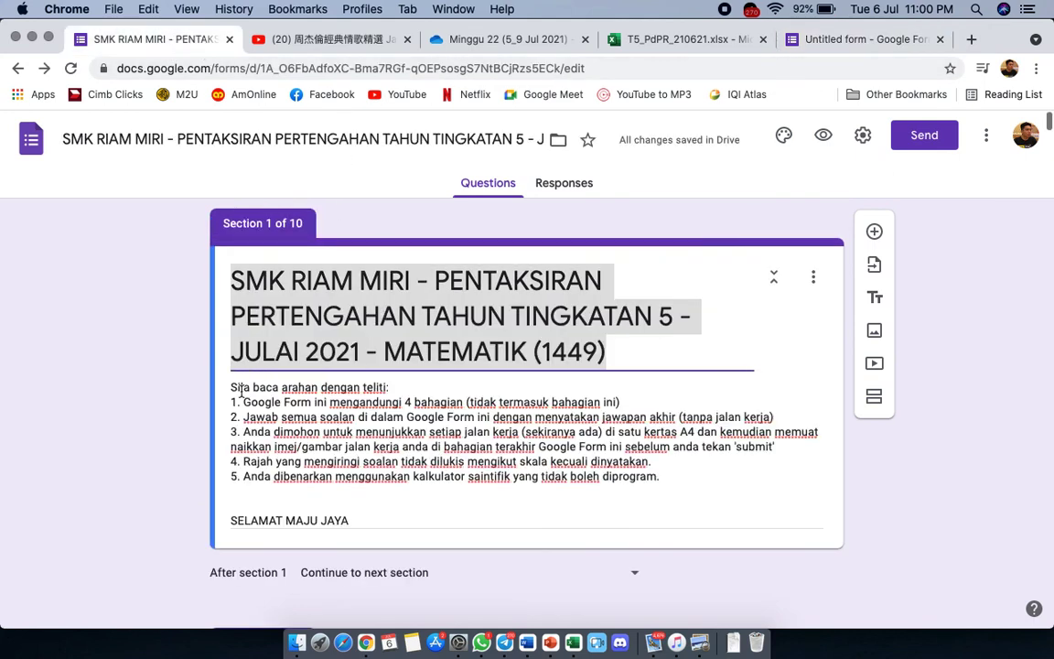
pyautogui.click(231, 384)
pyautogui.press('super+a')
pyautogui.press('super+c')
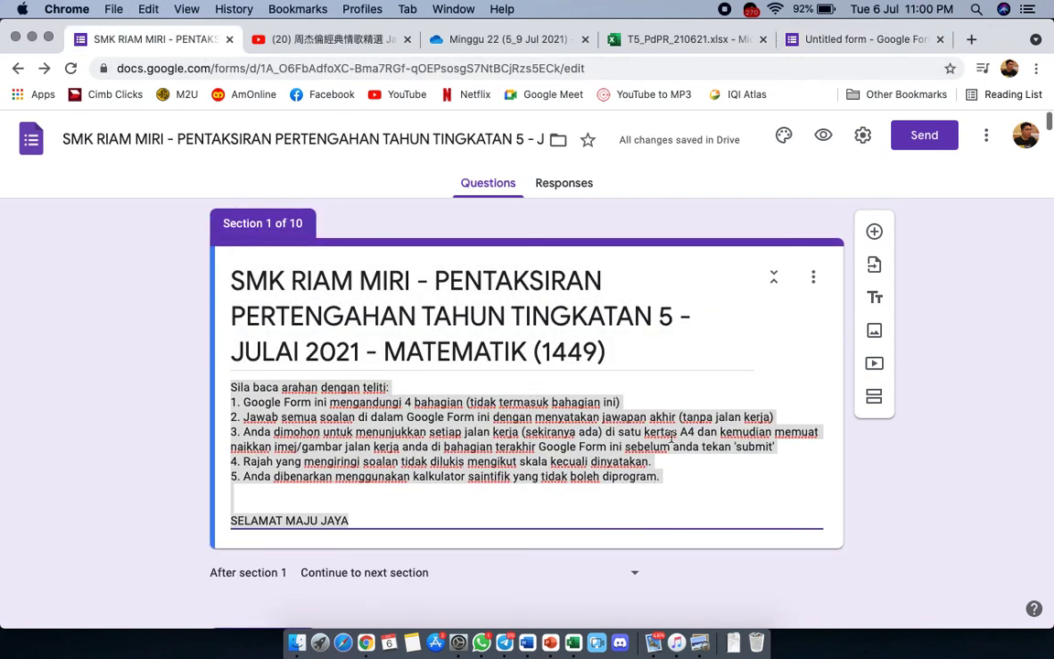
pyautogui.click(856, 38)
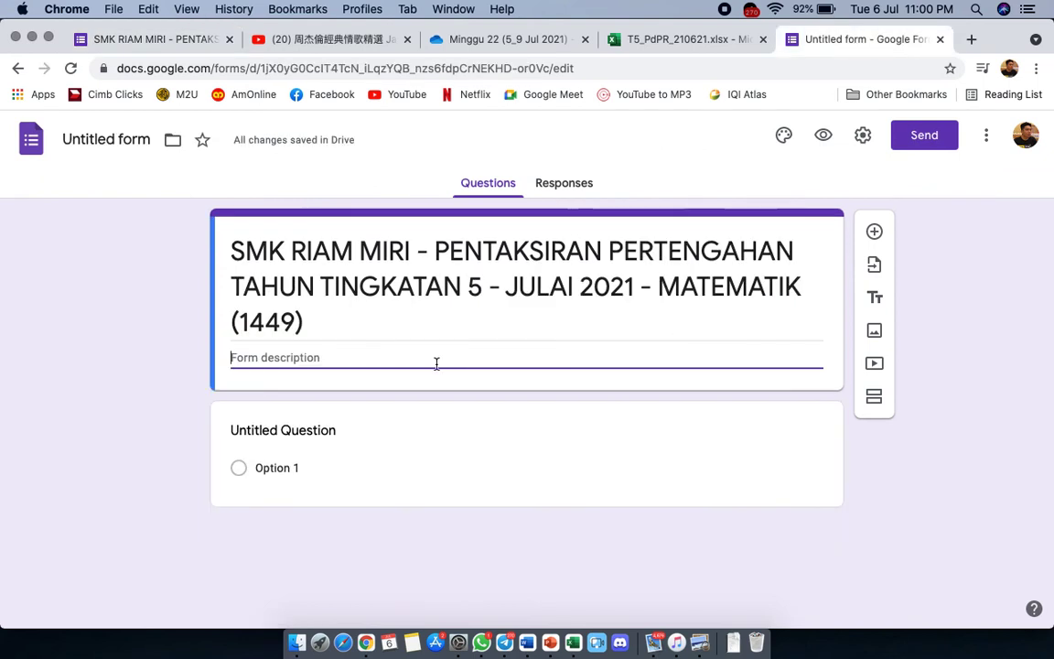
pyautogui.press('super+v')
# Step: Add a second section below the form header and title it "KELAS dan NAMA"
pyautogui.scroll(-1, 791, 369)
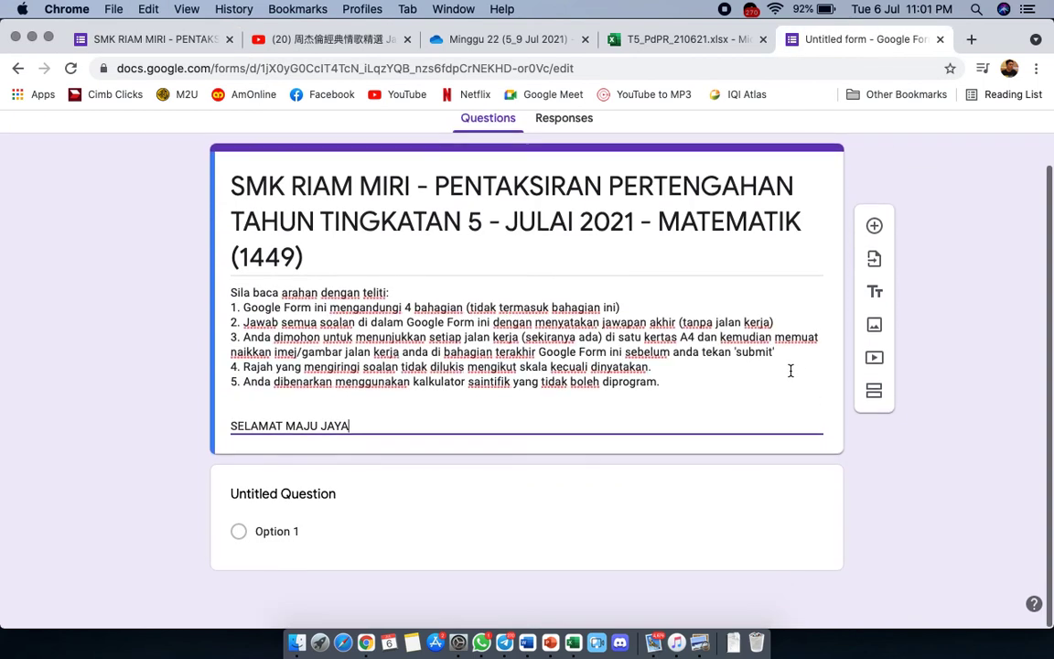
pyautogui.click(876, 404)
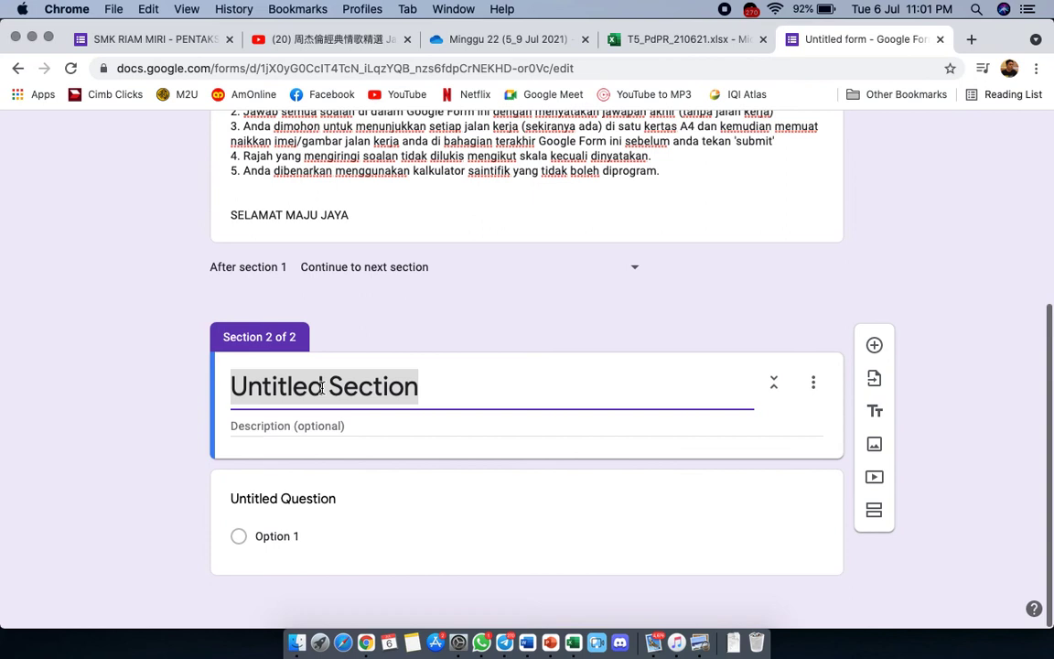
pyautogui.write('KELAS')
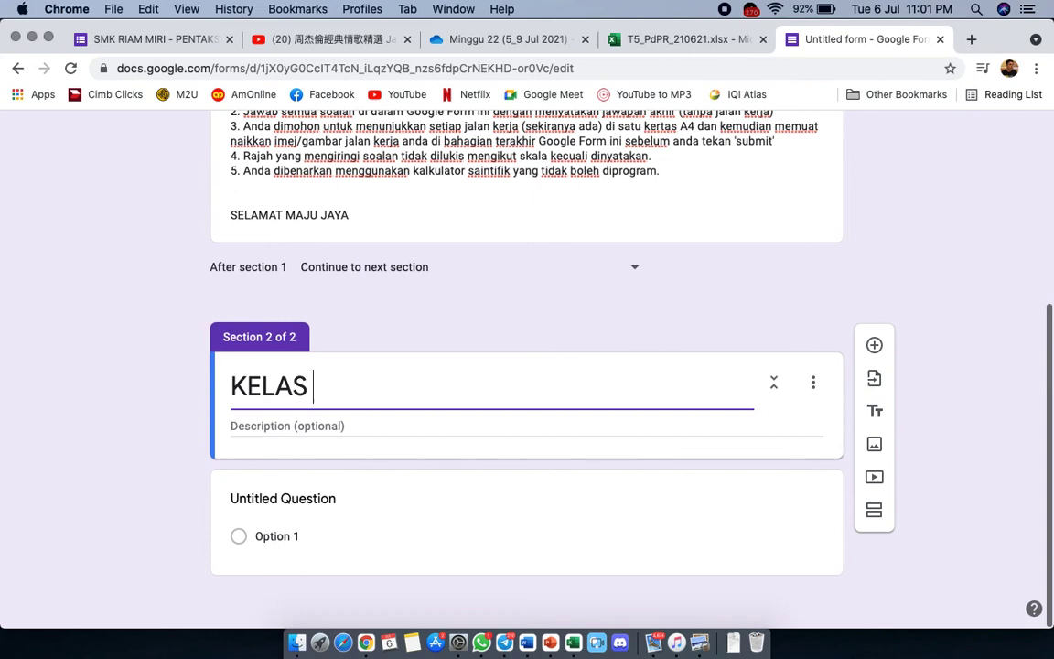
pyautogui.write(' dan ')
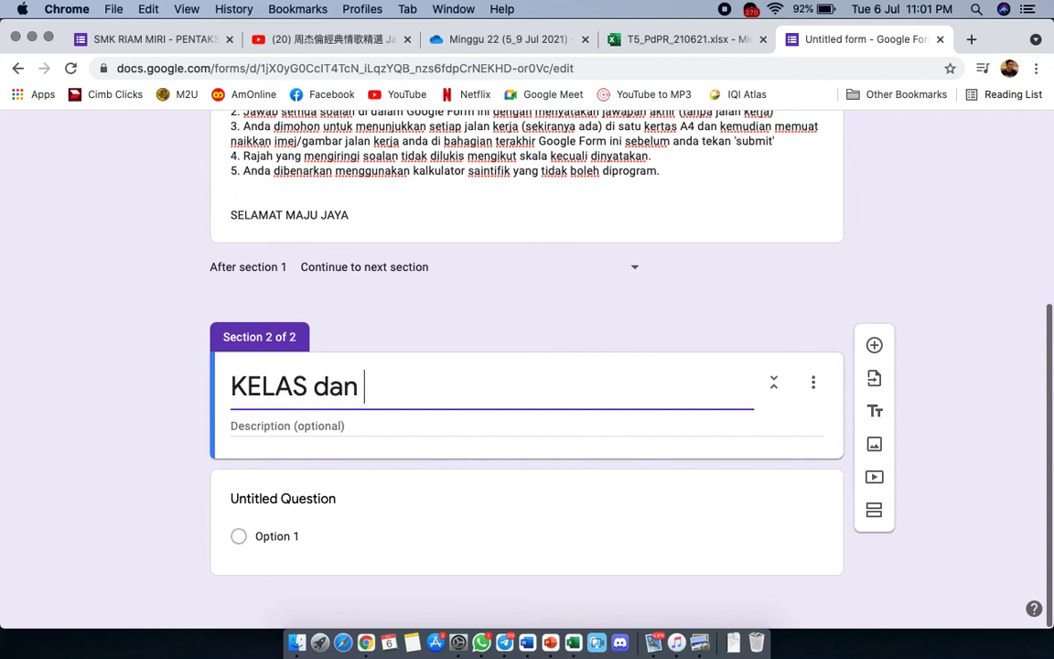
pyautogui.write('NAMA')
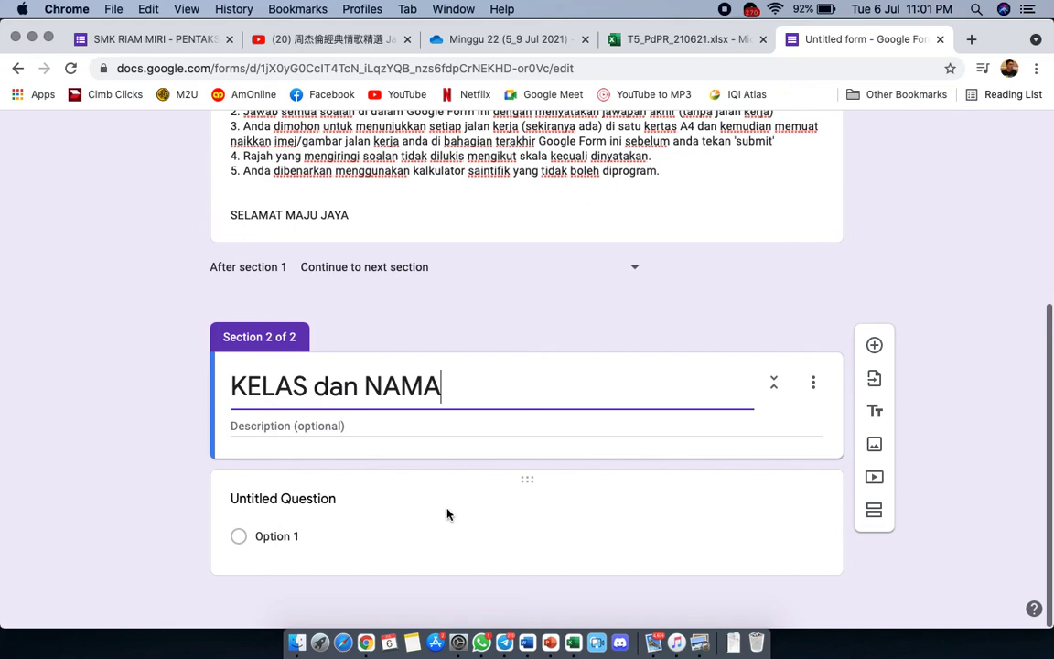
# Step: Title the untitled multiple-choice question "KELAS" and give it the options 5 Neptun, 5 Utarid and 5 Zuhrah
pyautogui.click(326, 499)
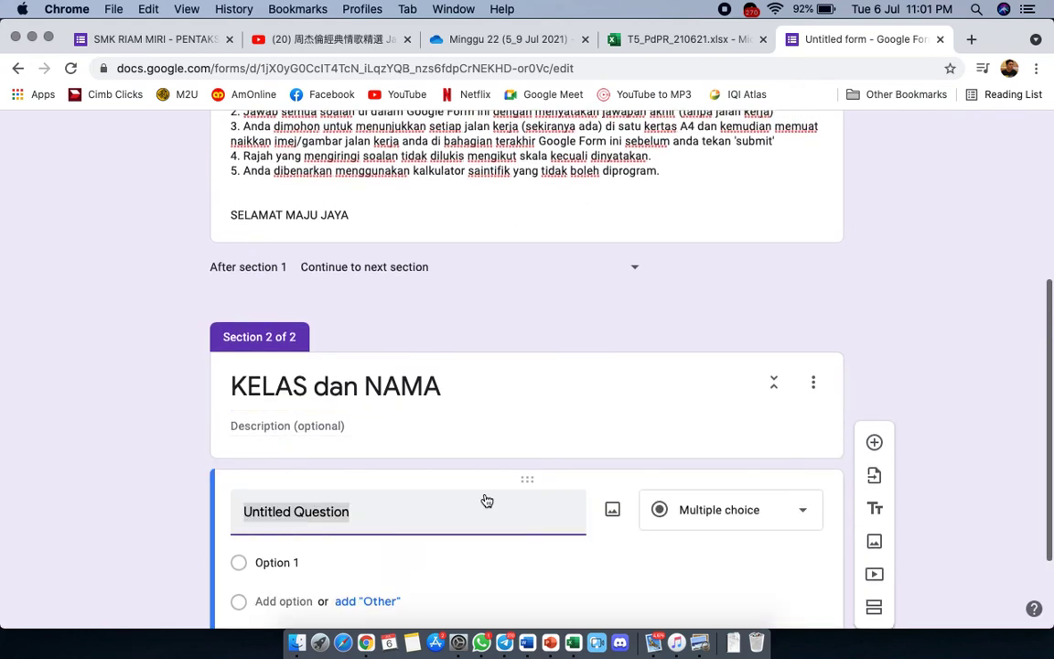
pyautogui.write('KELAS')
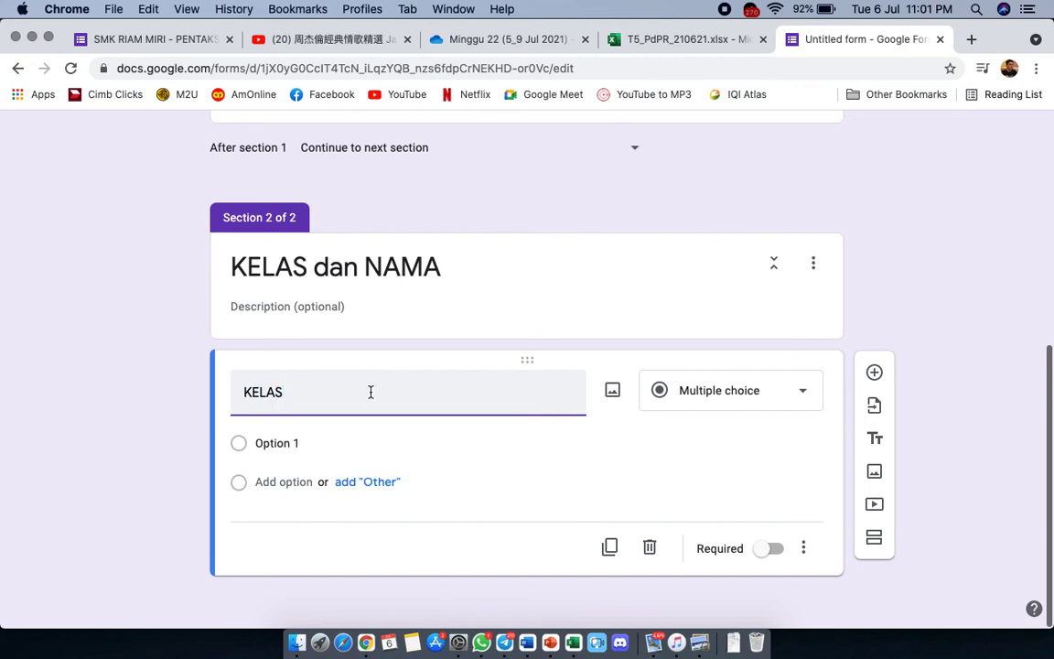
pyautogui.click(276, 443)
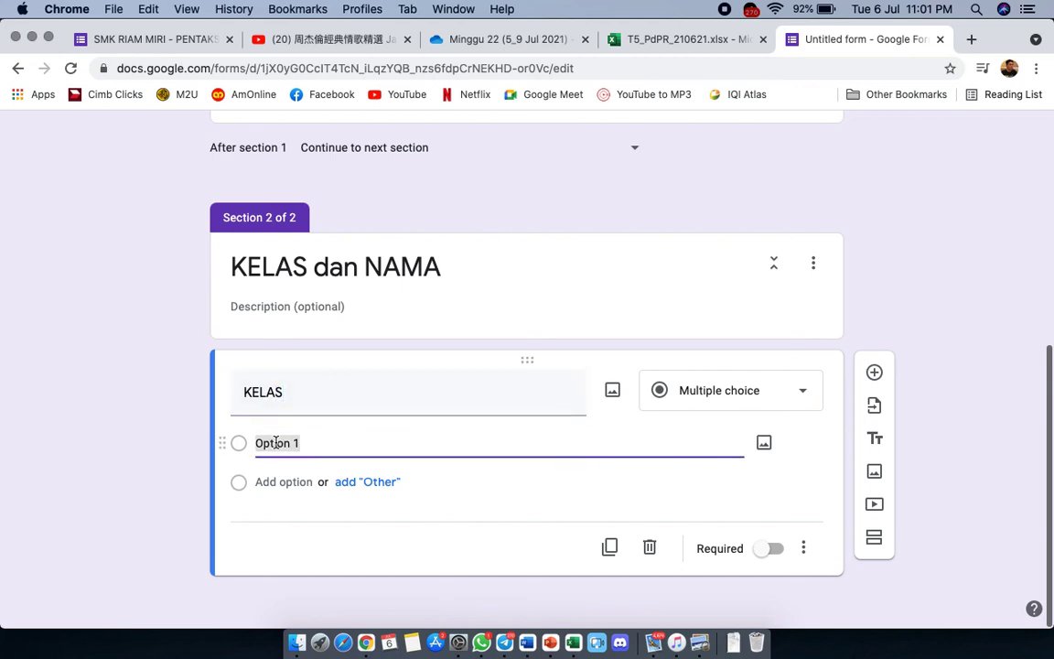
pyautogui.write('5 Neptun')
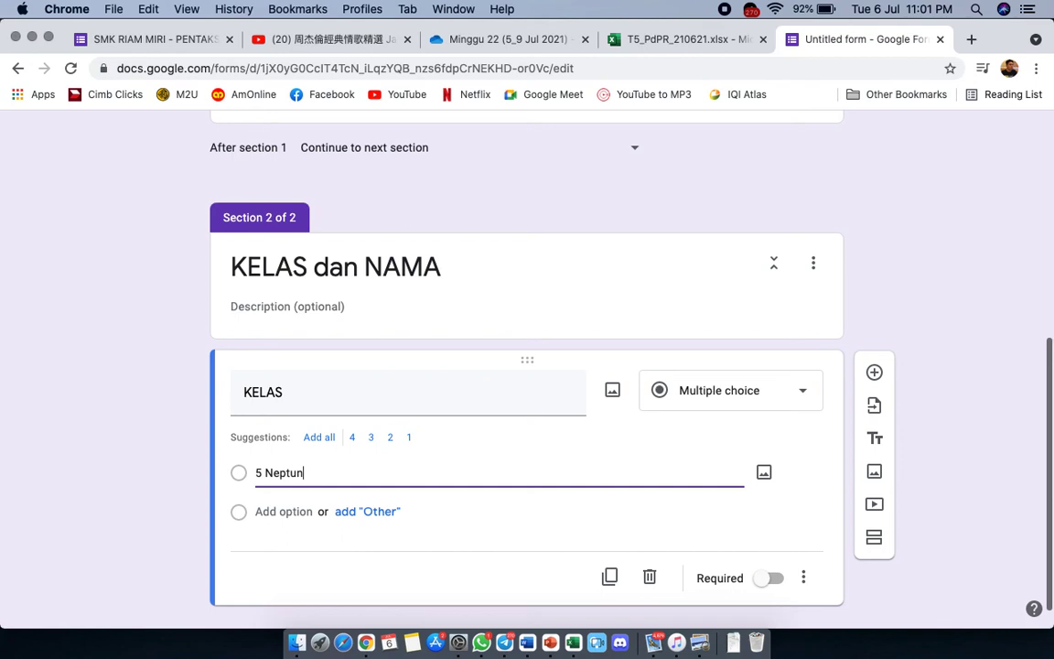
pyautogui.click(266, 511)
pyautogui.write('5 Utarid')
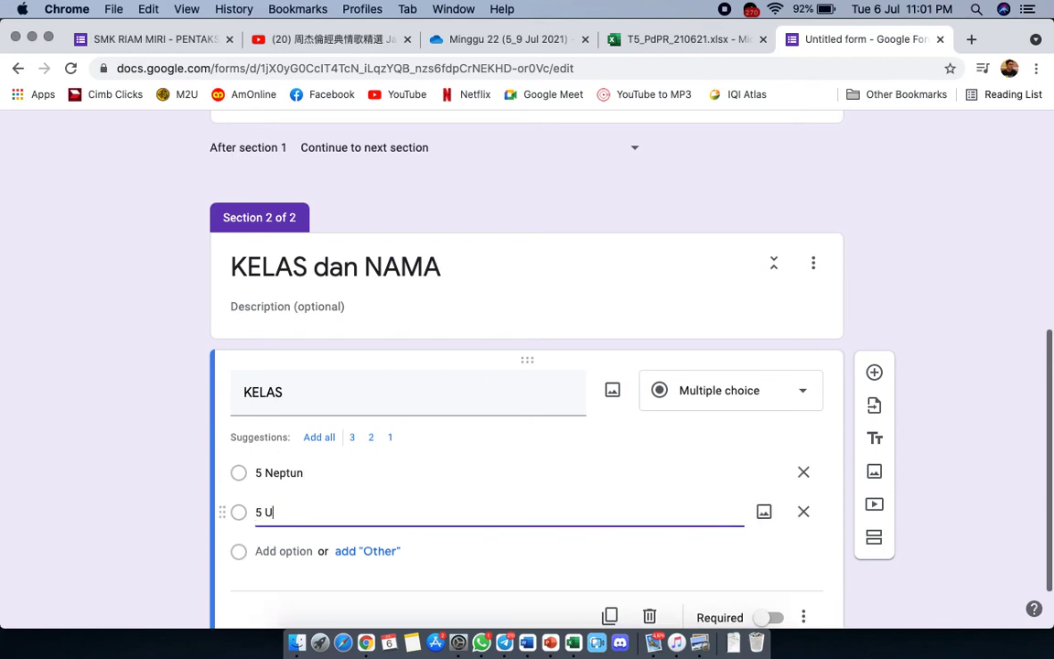
pyautogui.click(266, 551)
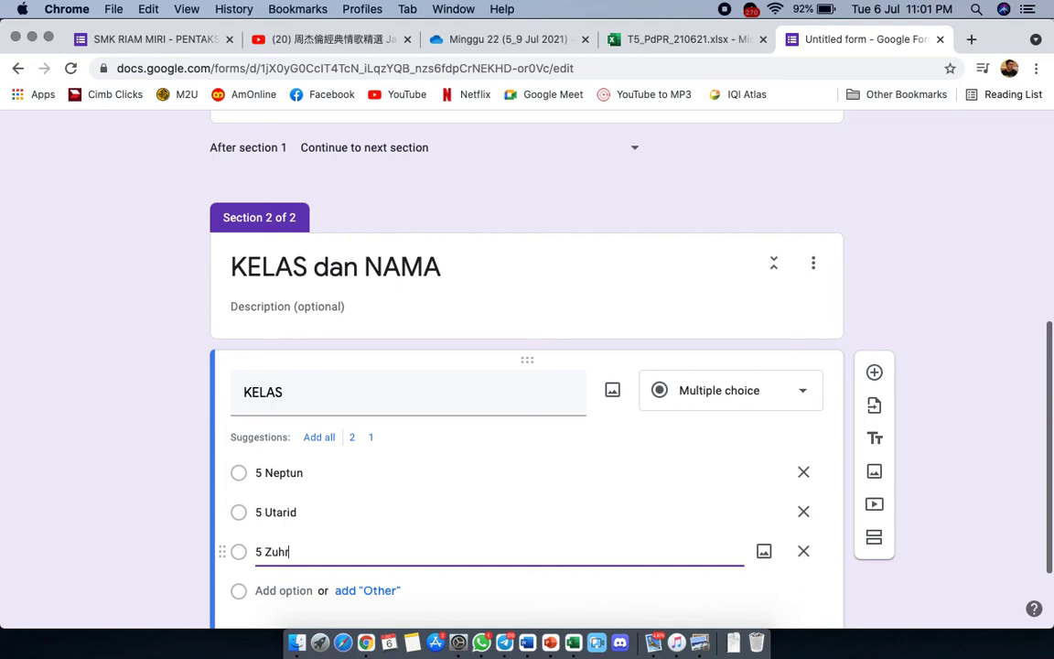
# Step: Add a third section after the KELAS question and title it "5 Neptun"
pyautogui.scroll(-2, 1000, 446)
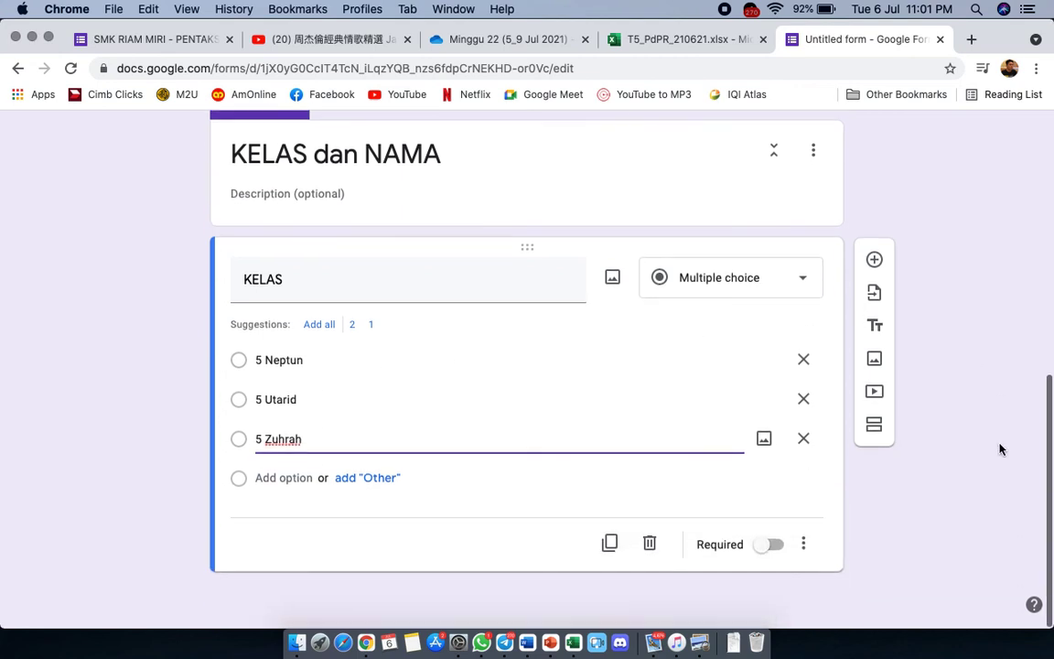
pyautogui.click(875, 427)
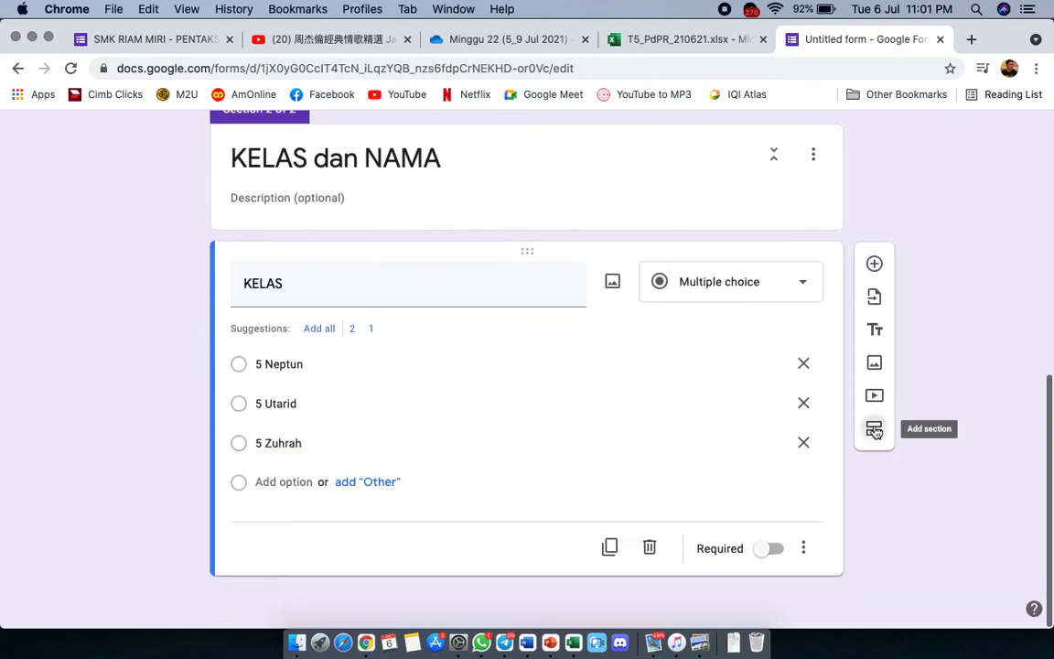
pyautogui.scroll(-2, 918, 393)
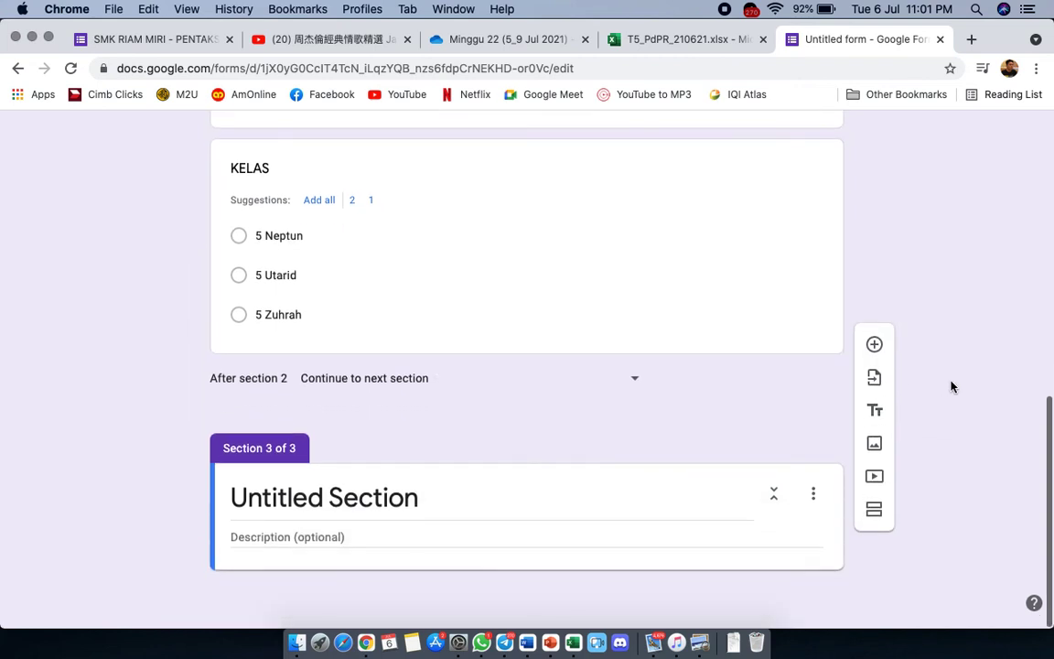
pyautogui.click(345, 505)
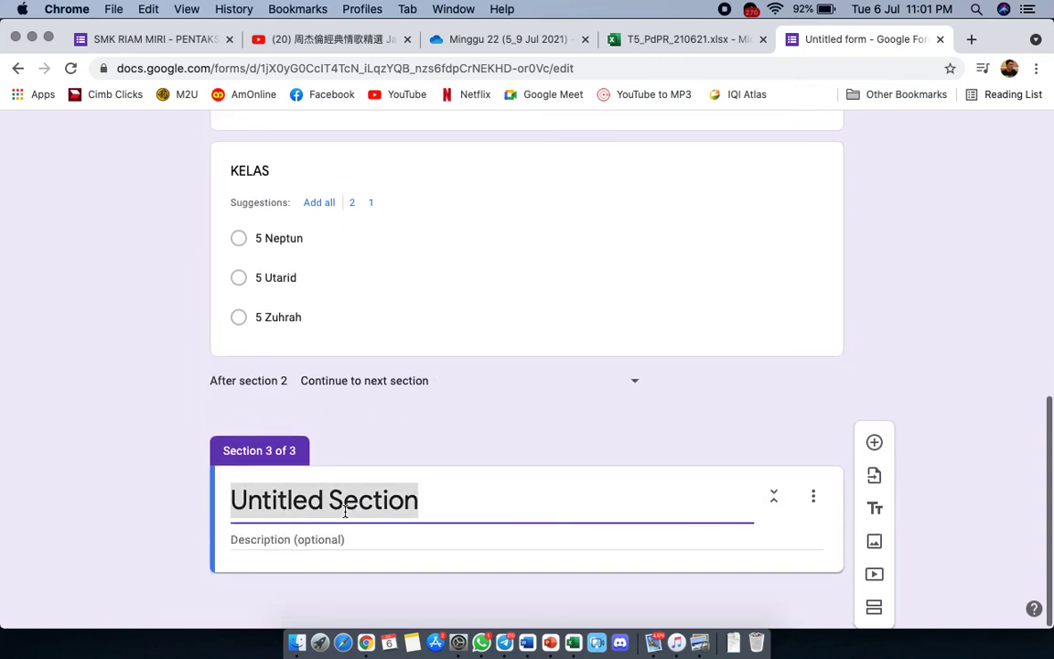
pyautogui.write('5 Neptun')
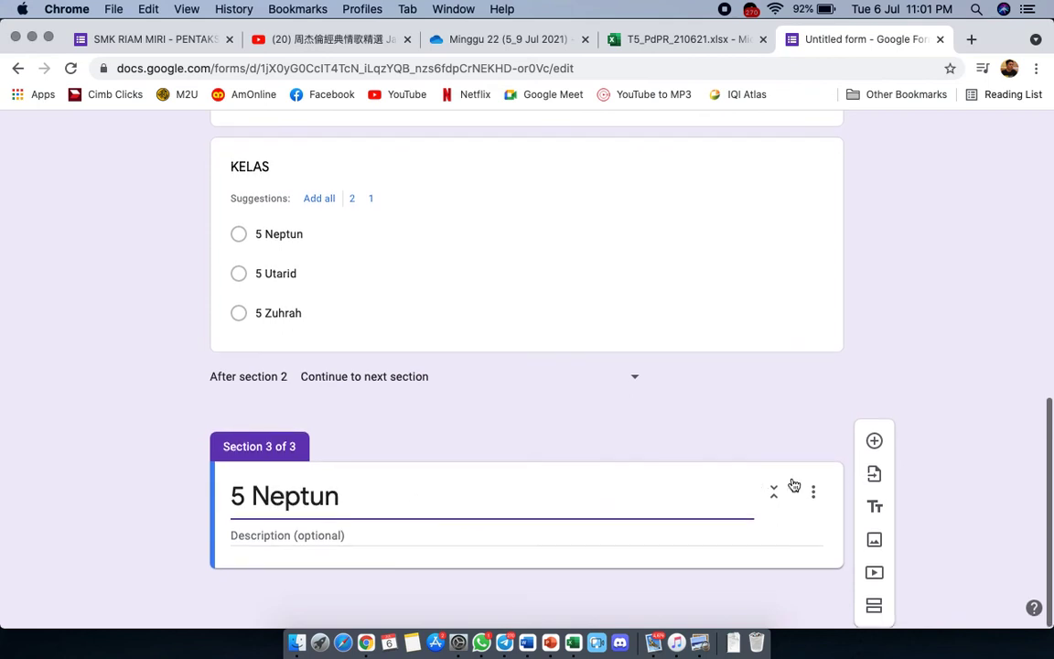
# Step: Add a question titled "NAMA" to the 5 Neptun section and set its type to Dropdown
pyautogui.click(874, 442)
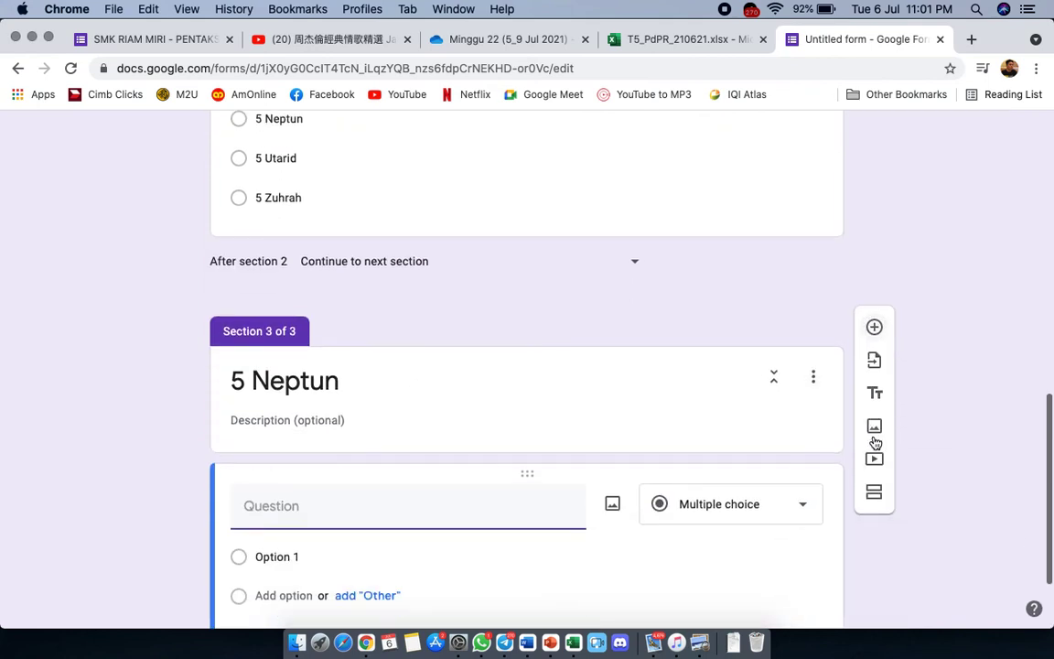
pyautogui.write('NAMA')
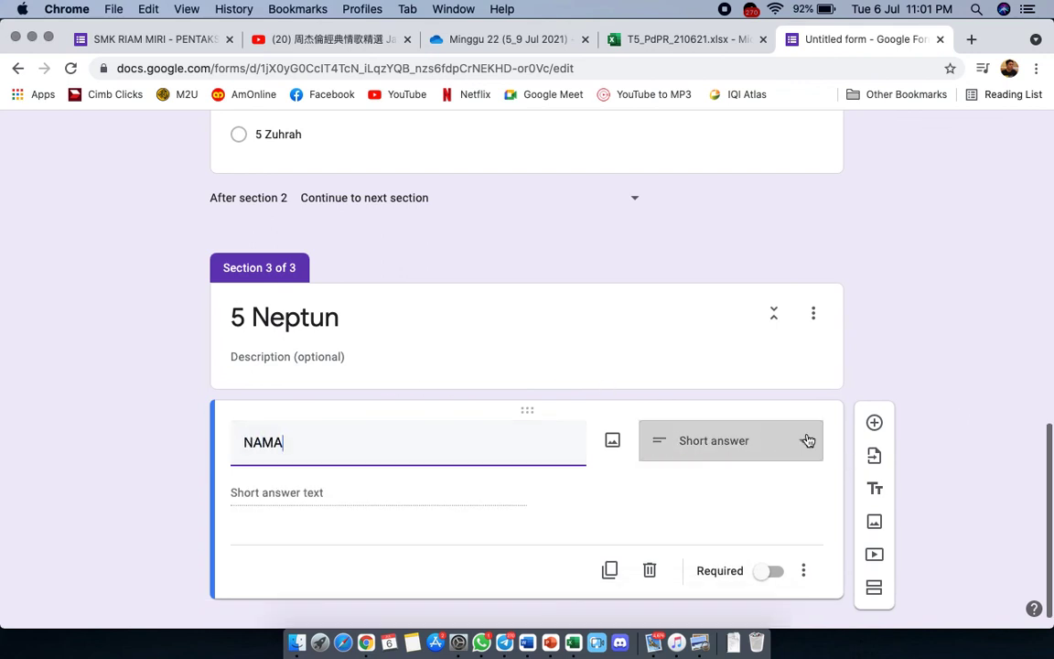
pyautogui.click(807, 440)
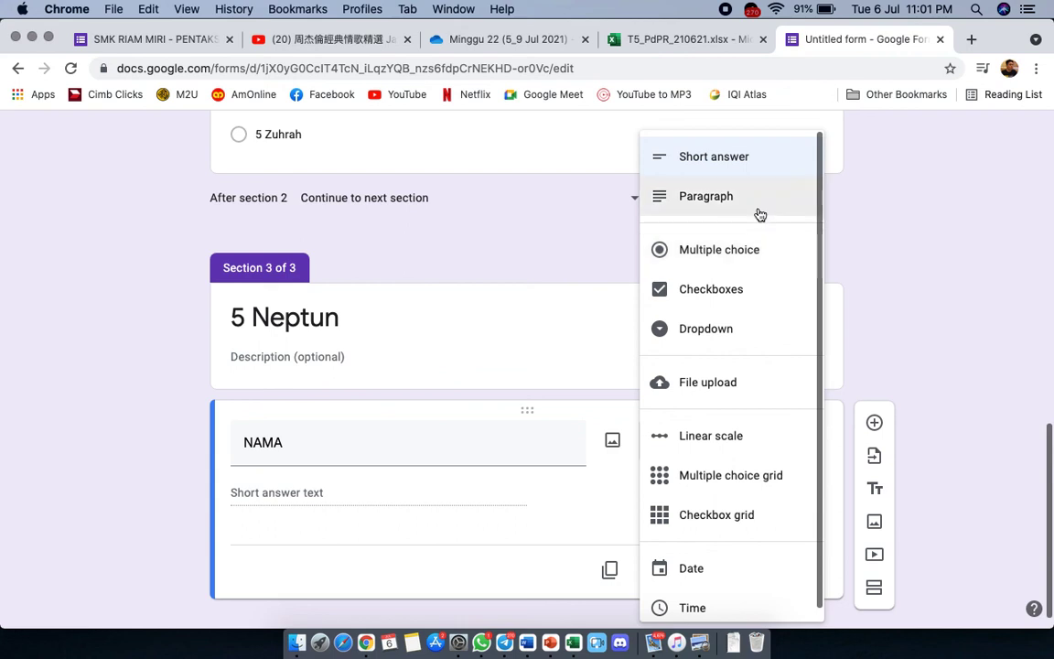
pyautogui.click(756, 329)
pyautogui.scroll(-2, 898, 430)
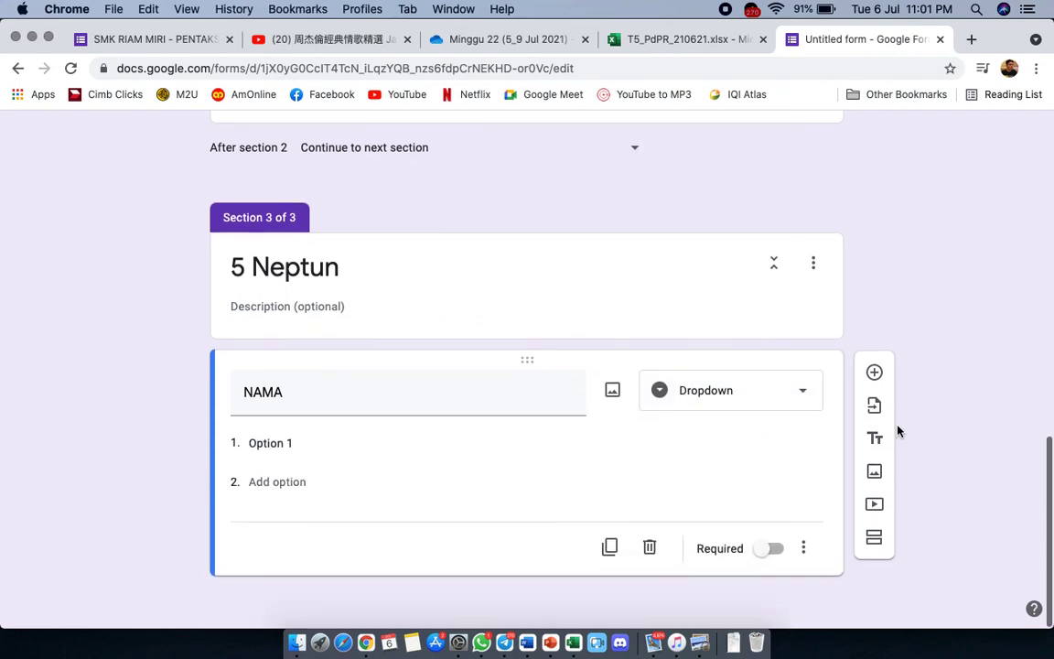
# Step: Copy all 5 Neptun student names from the T5_PdPR_210621 Excel workbook and paste them as the options of the NAMA dropdown
pyautogui.click(265, 446)
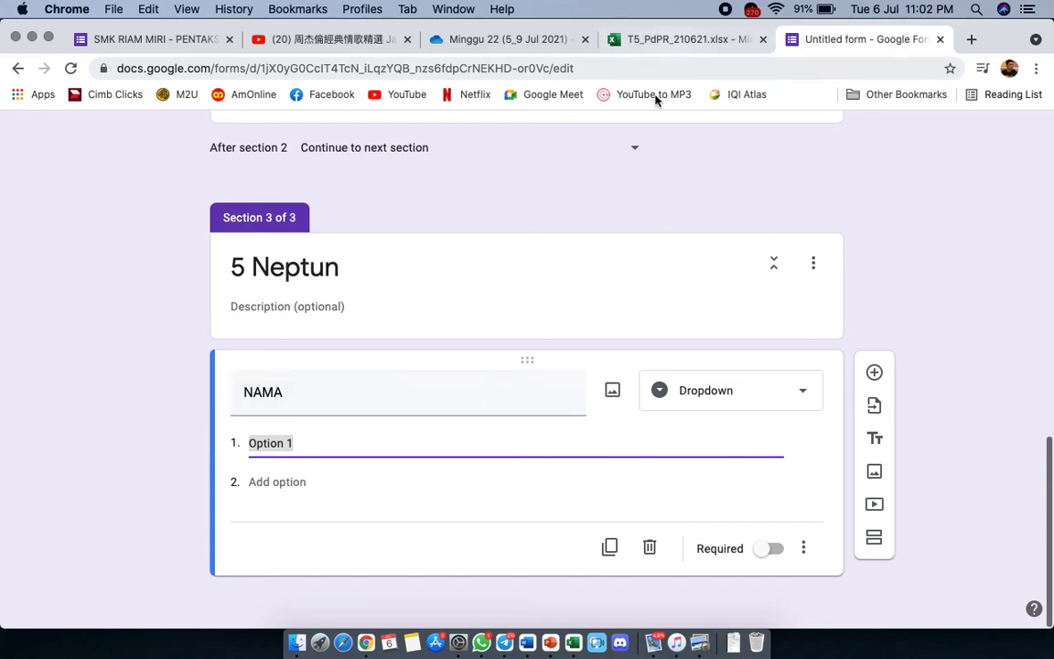
pyautogui.click(672, 44)
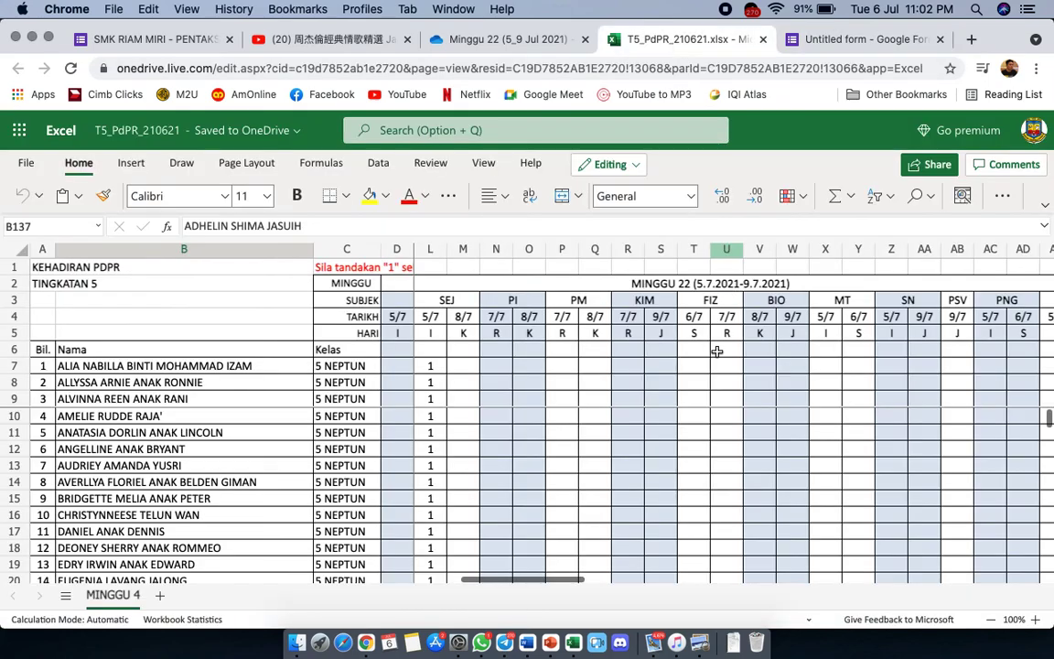
pyautogui.scroll(-2, 711, 363)
pyautogui.scroll(2, 711, 364)
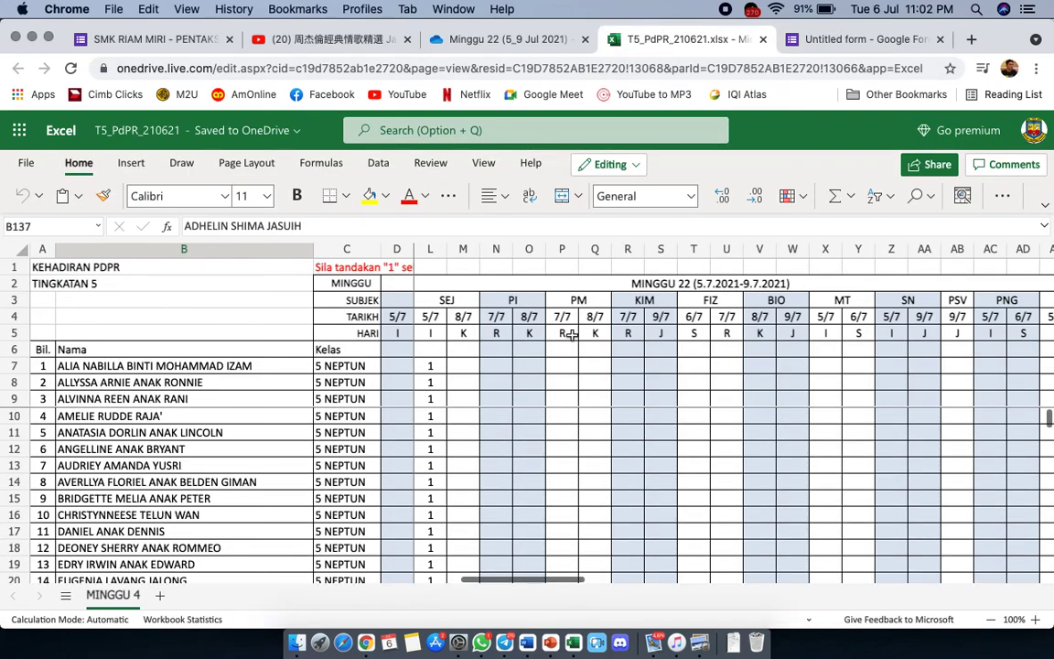
pyautogui.moveTo(132, 365); pyautogui.dragTo(182, 461)
pyautogui.press('super+c')
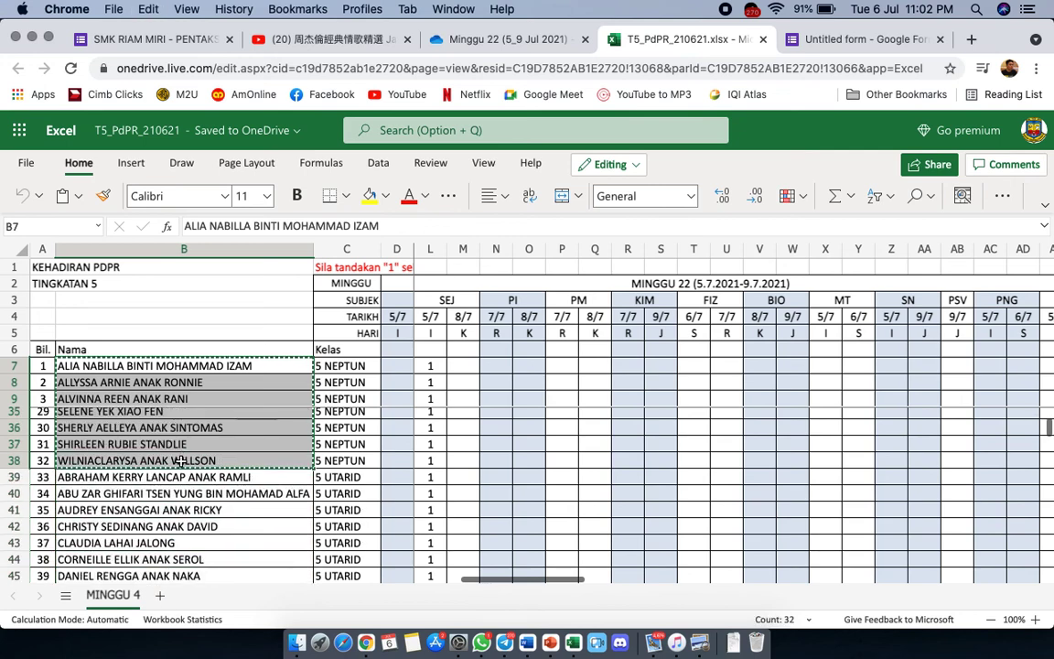
pyautogui.click(859, 39)
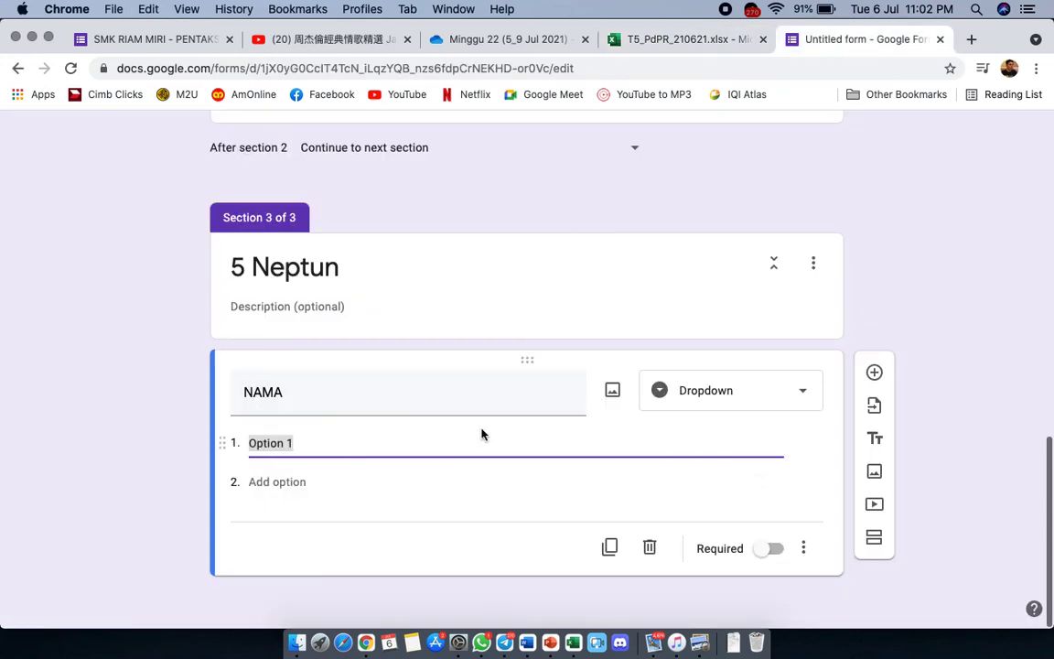
pyautogui.press('super+v')
pyautogui.scroll(5, 624, 219)
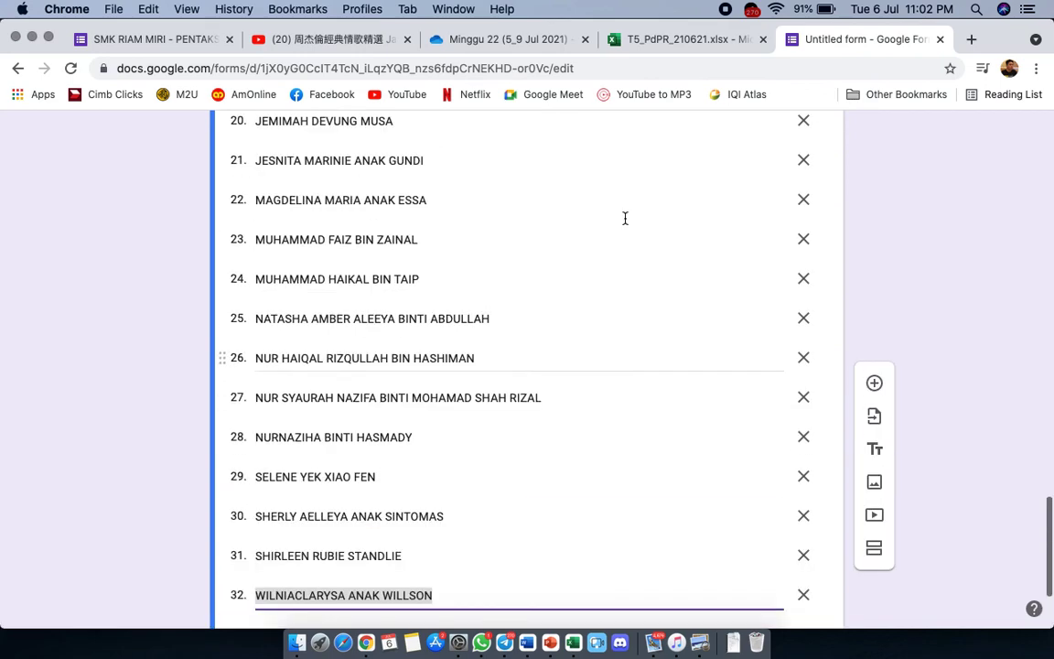
# Step: Examine the KELAS question and the name options in the 5 Neptun section
pyautogui.scroll(10, 625, 220)
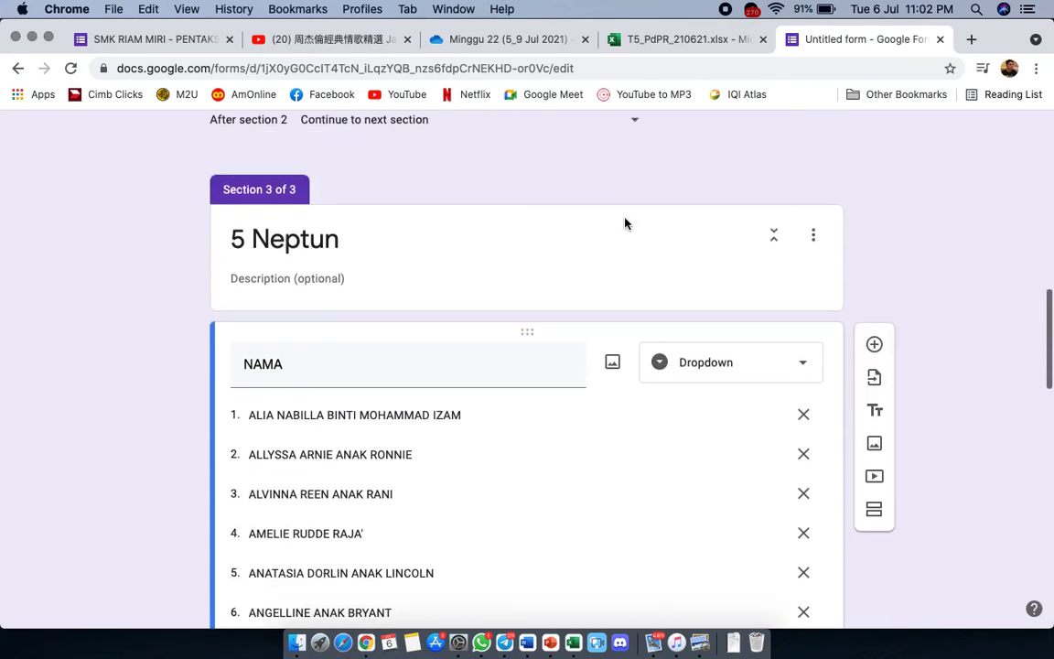
pyautogui.scroll(1, 625, 224)
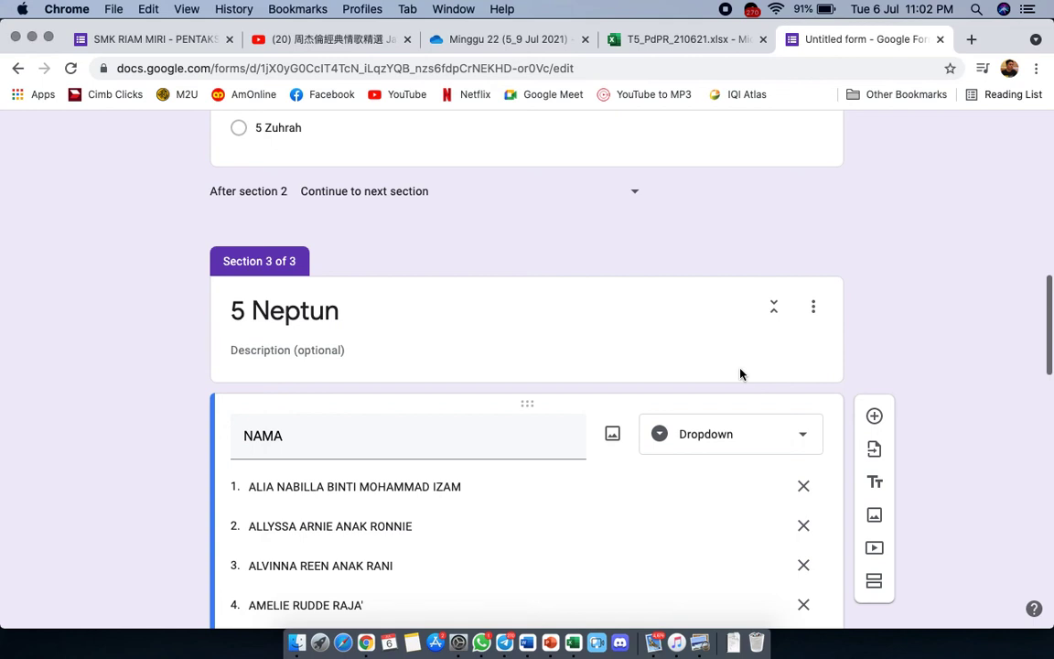
pyautogui.scroll(4, 686, 437)
pyautogui.scroll(-5, 685, 436)
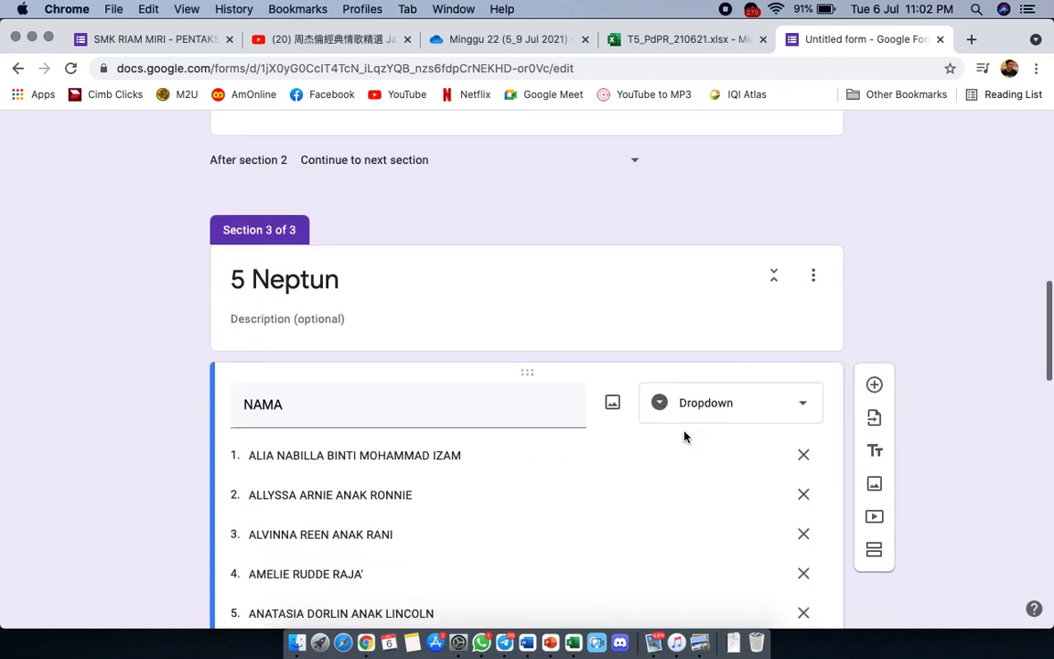
pyautogui.scroll(5, 685, 437)
pyautogui.scroll(-10, 685, 437)
pyautogui.scroll(1, 628, 385)
pyautogui.scroll(10, 628, 384)
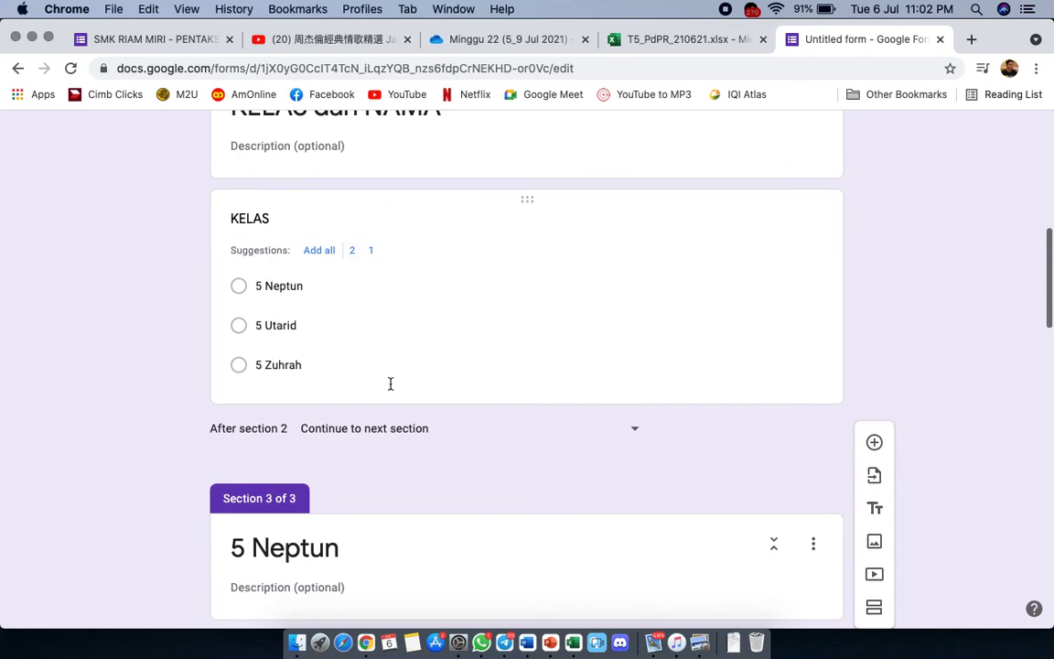
pyautogui.scroll(-10, 470, 482)
pyautogui.scroll(2, 502, 473)
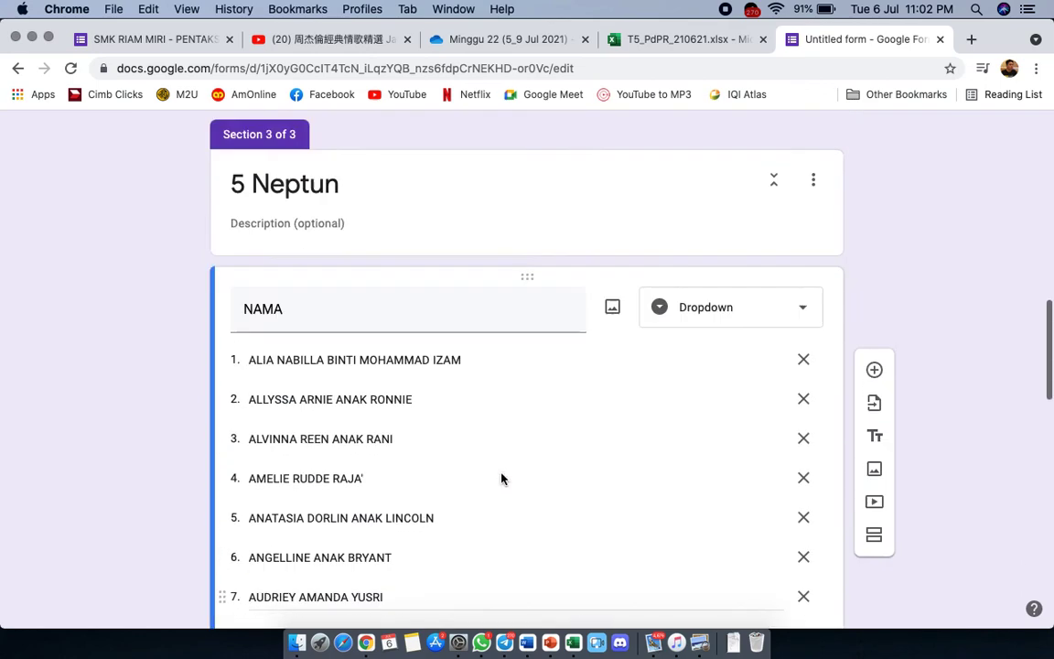
# Step: Enable "Go to section based on answer" for the KELAS question and route the 5 Neptun option to section 3 (5 Neptun)
pyautogui.scroll(10, 501, 473)
pyautogui.click(502, 473)
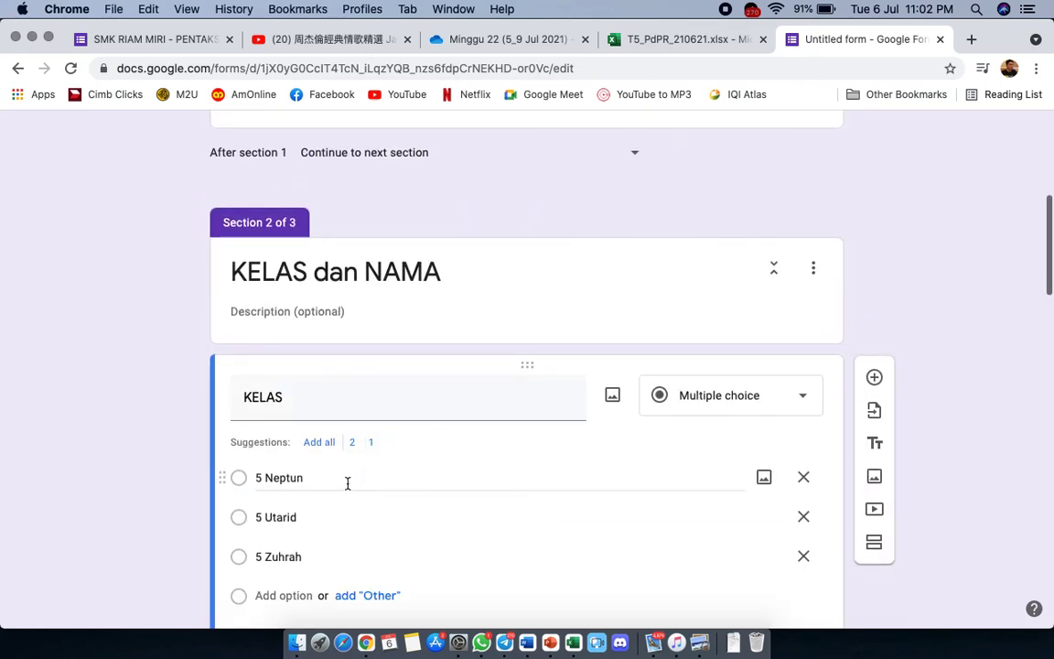
pyautogui.click(395, 481)
pyautogui.scroll(-3, 539, 504)
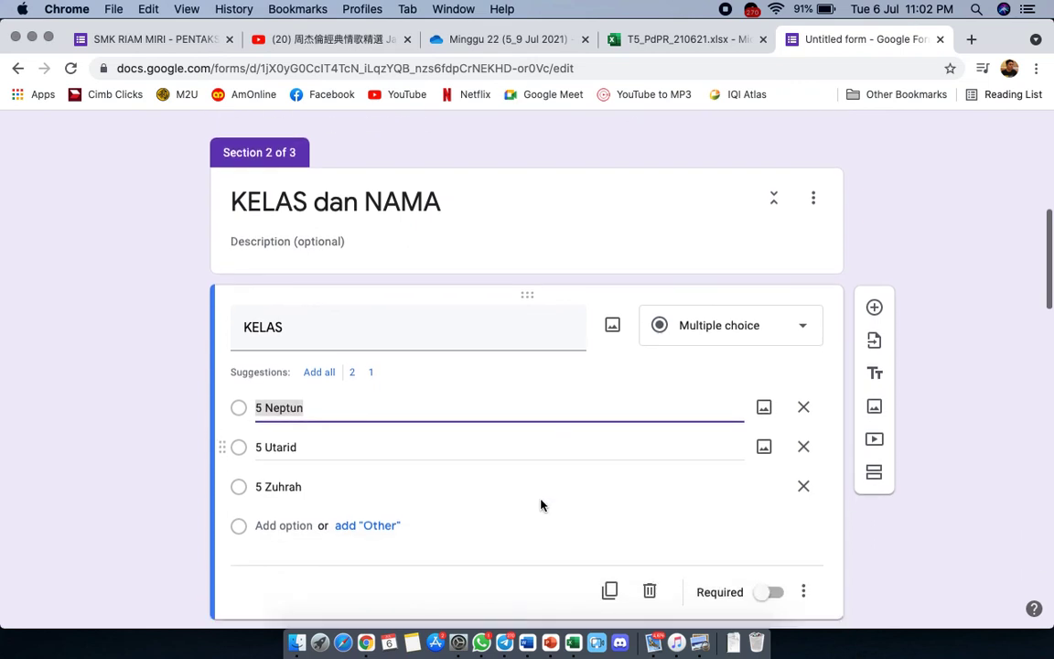
pyautogui.click(802, 499)
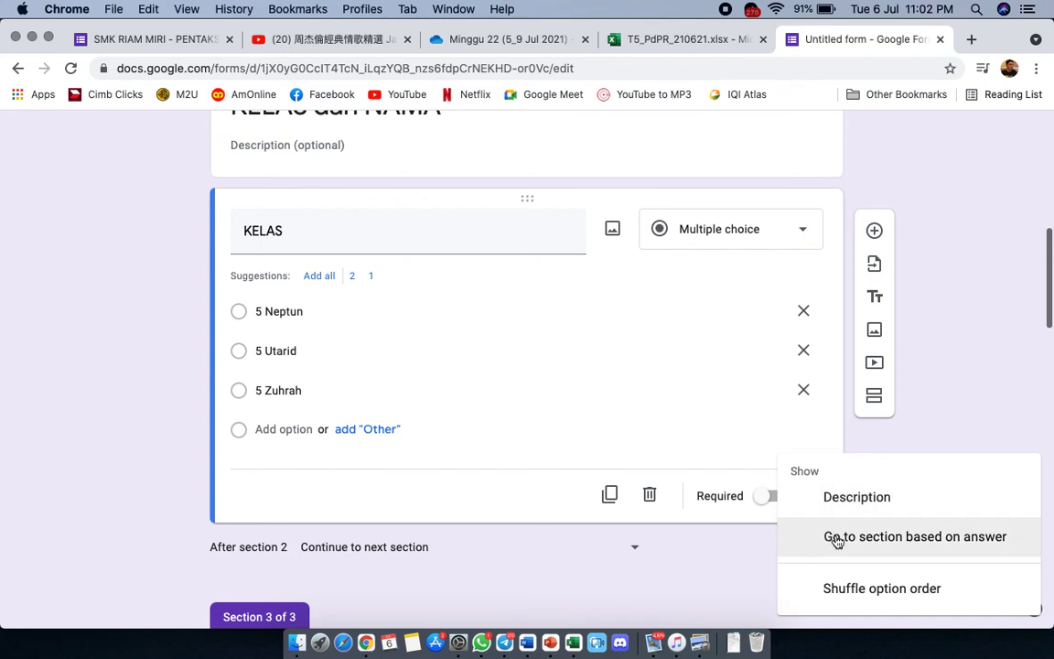
pyautogui.click(838, 540)
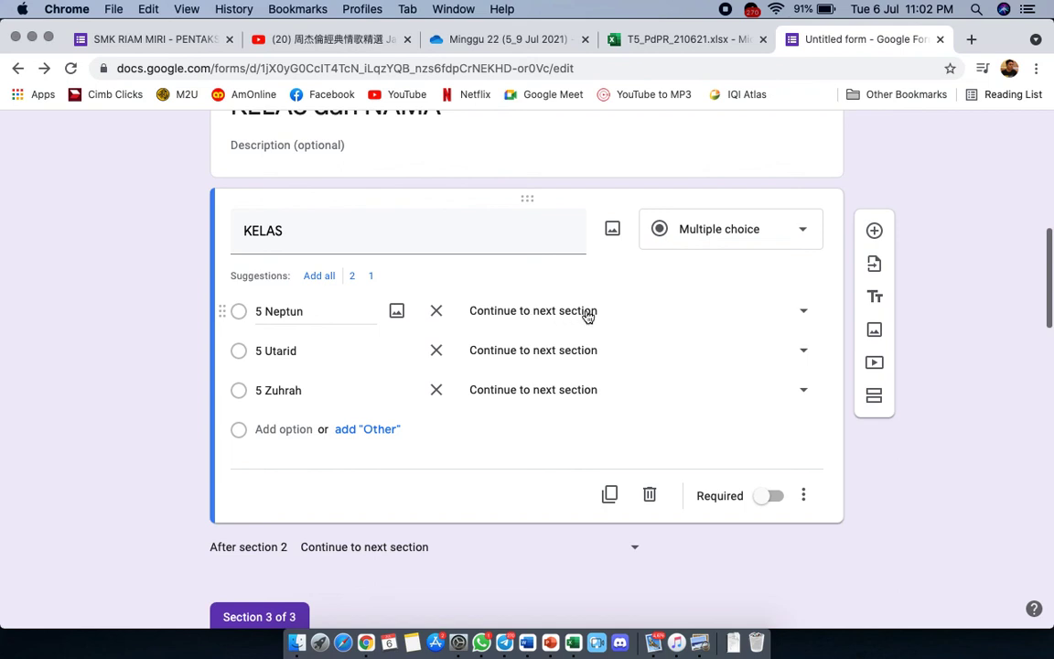
pyautogui.click(803, 315)
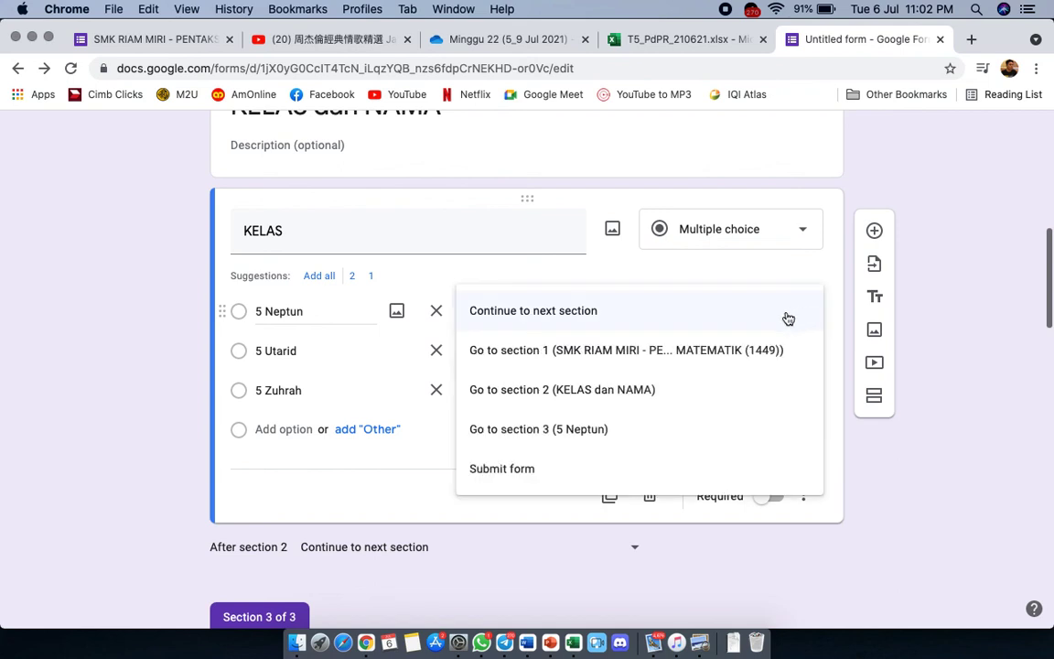
pyautogui.click(574, 430)
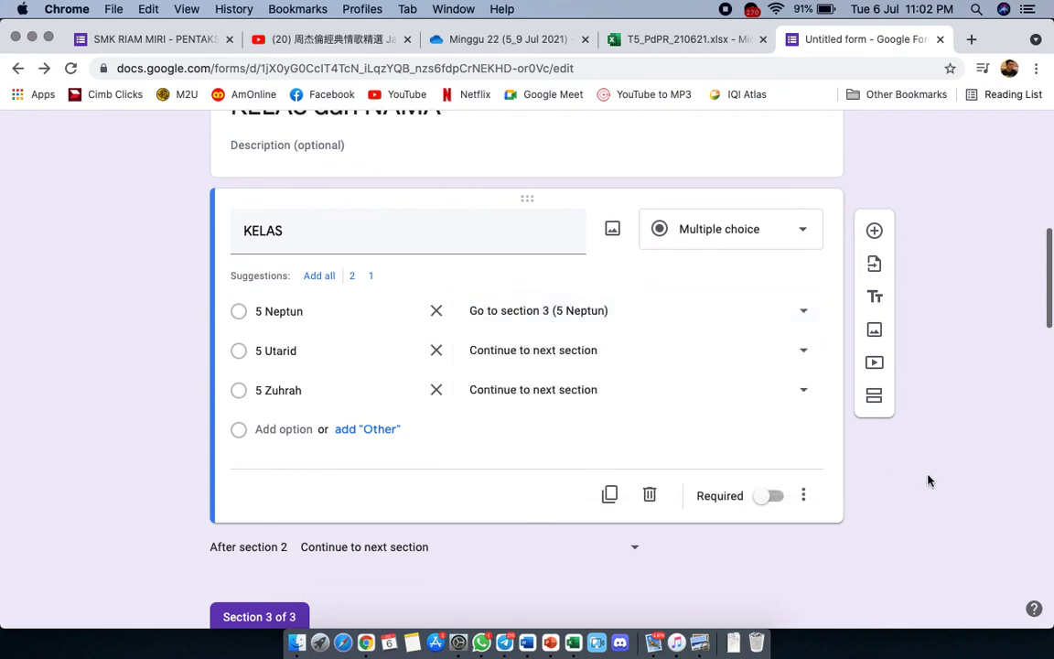
pyautogui.scroll(-3, 928, 480)
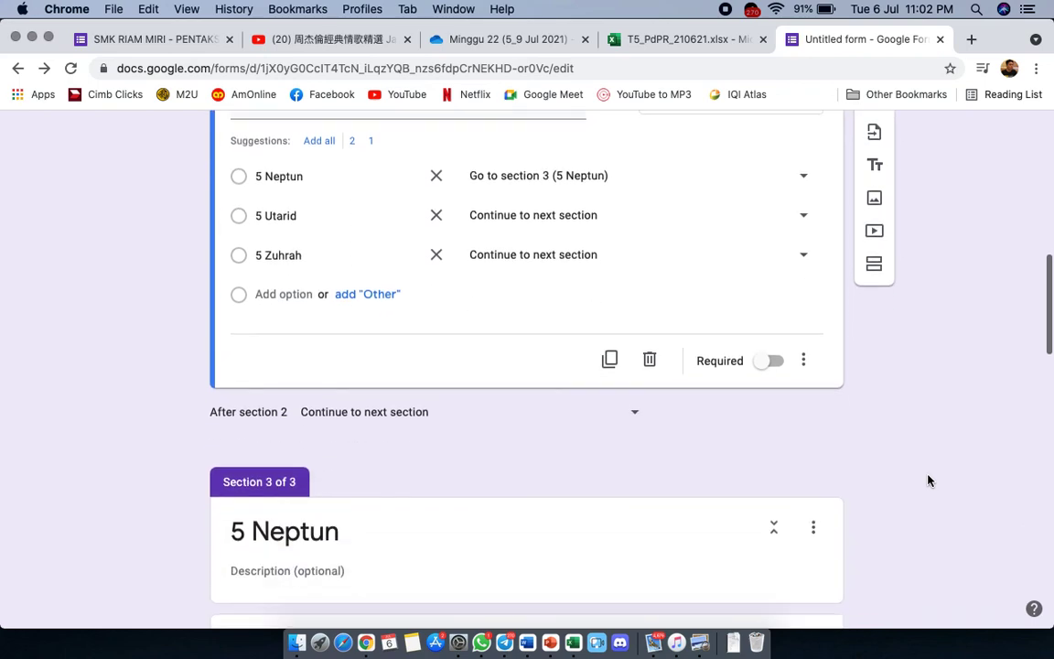
pyautogui.scroll(-15, 928, 480)
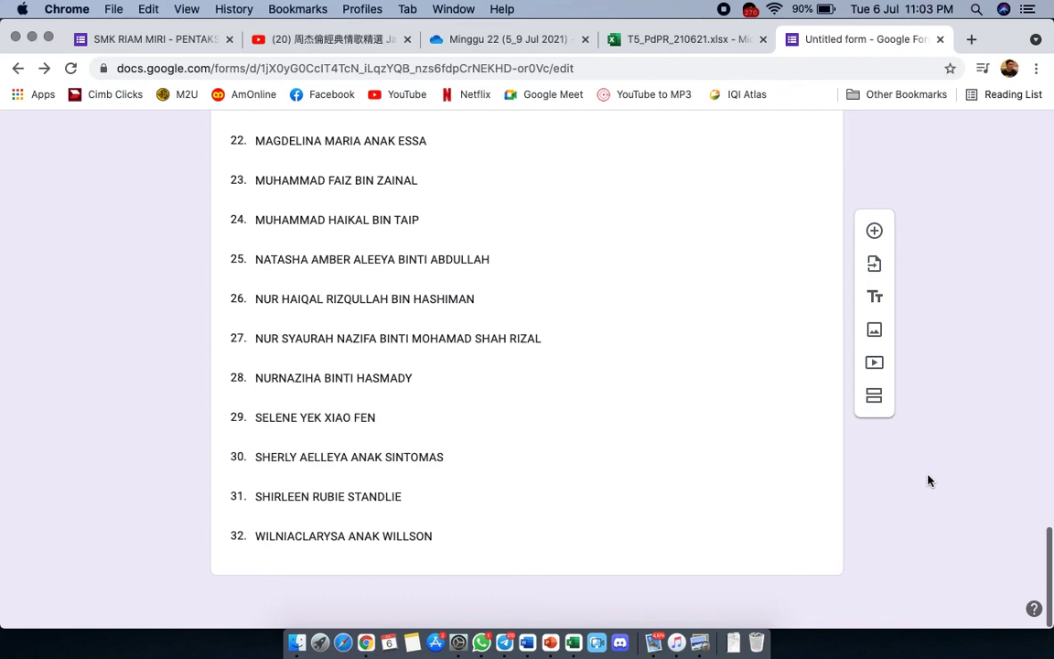
pyautogui.scroll(3, 877, 227)
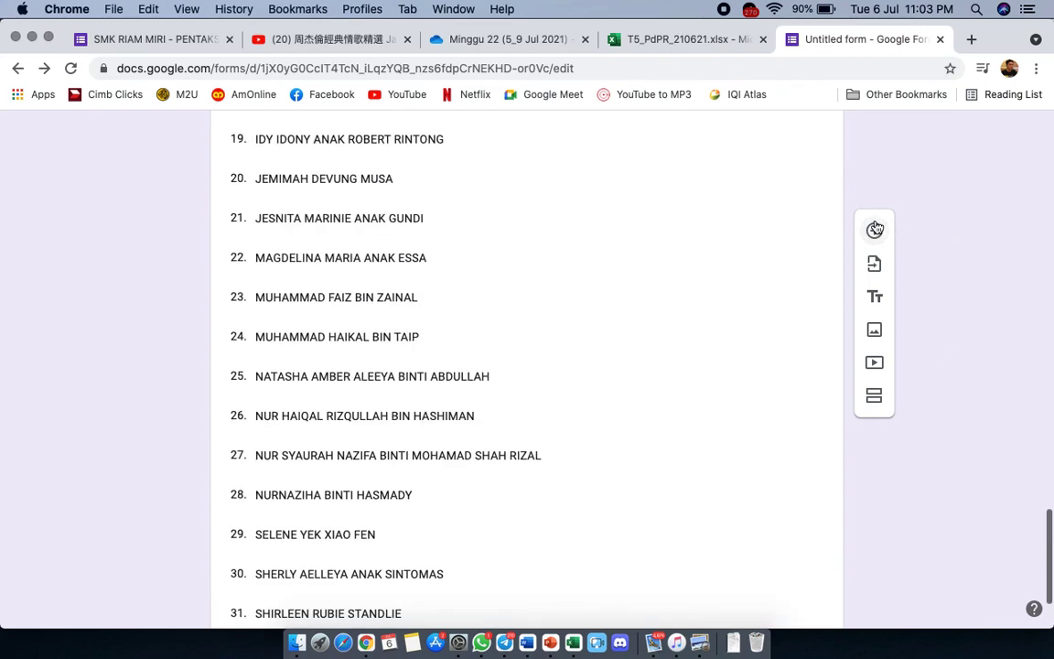
pyautogui.scroll(-3, 876, 229)
pyautogui.scroll(15, 892, 277)
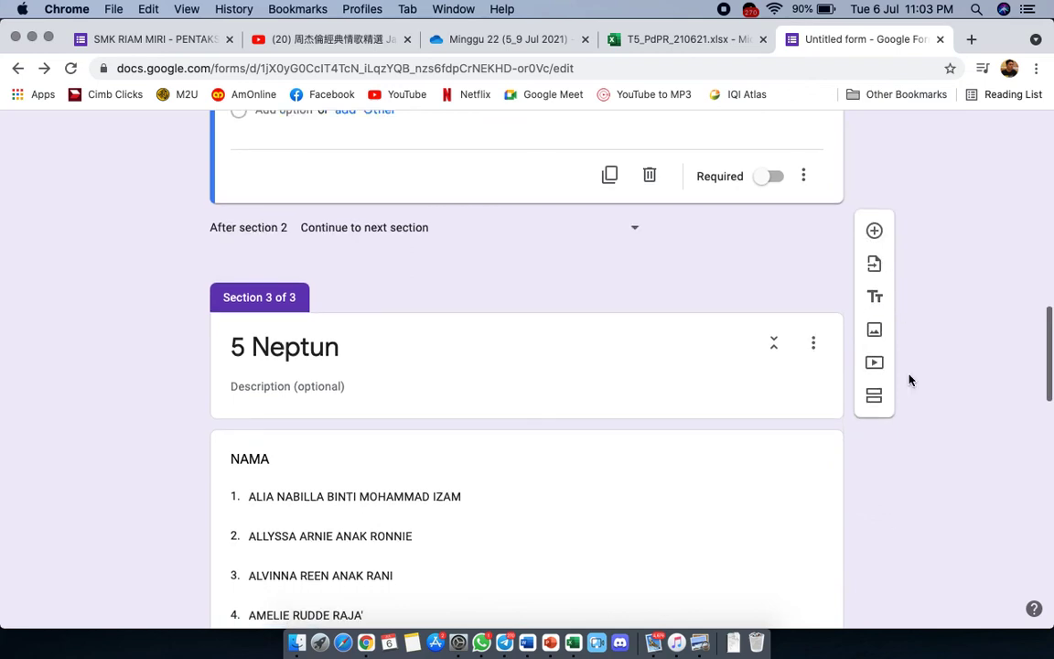
pyautogui.scroll(5, 909, 376)
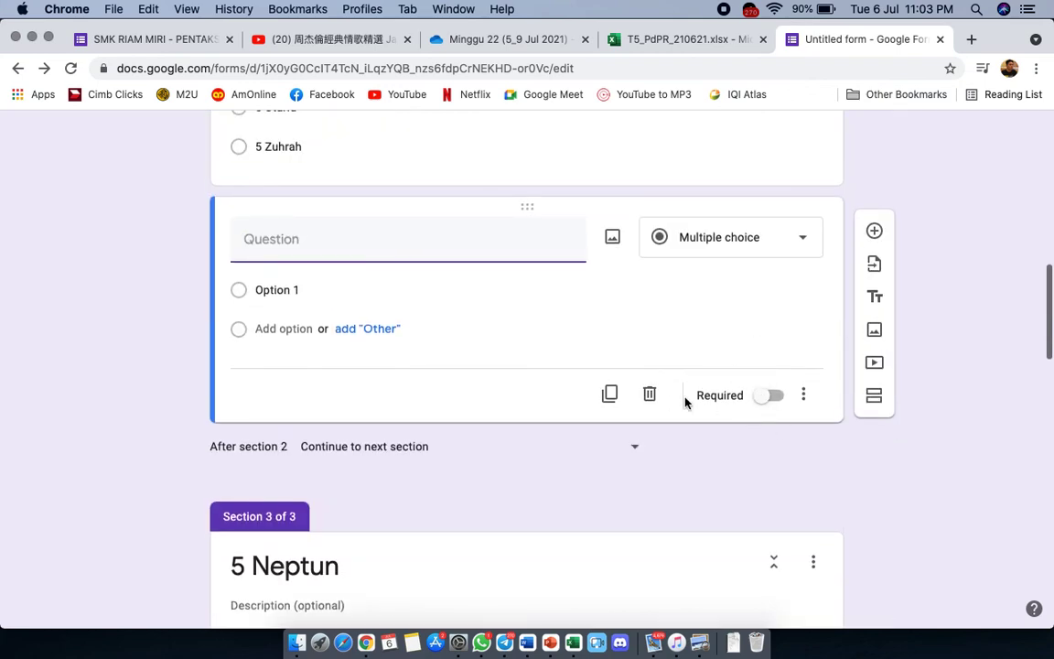
pyautogui.click(650, 395)
# Step: Add a fourth section after the 5 Neptun name list and title it "5 Utarid"
pyautogui.scroll(-15, 819, 475)
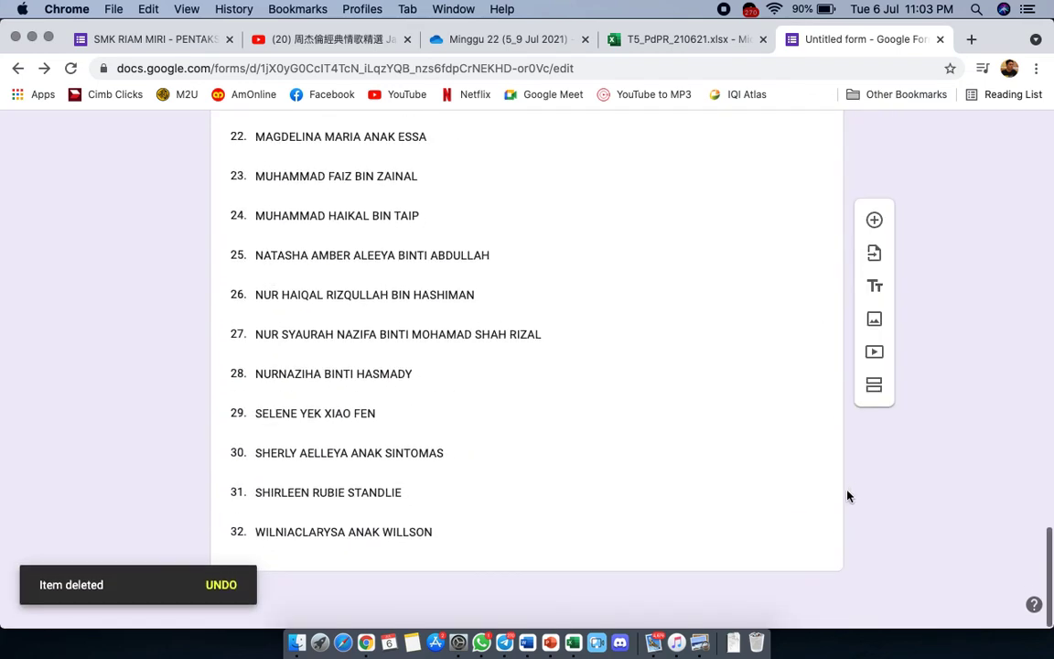
pyautogui.click(782, 522)
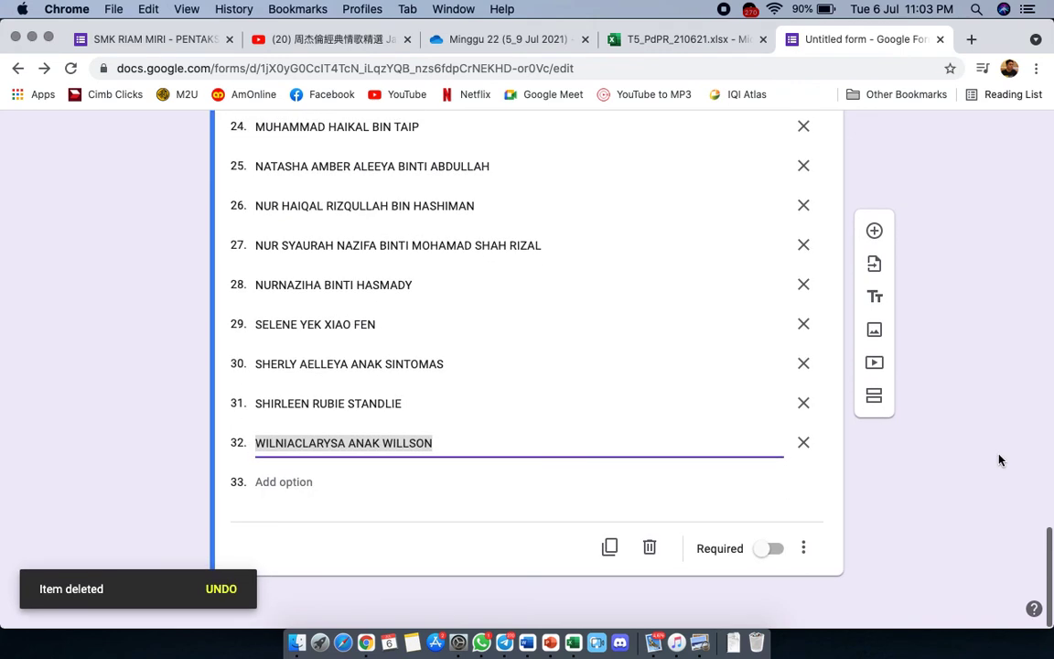
pyautogui.click(876, 401)
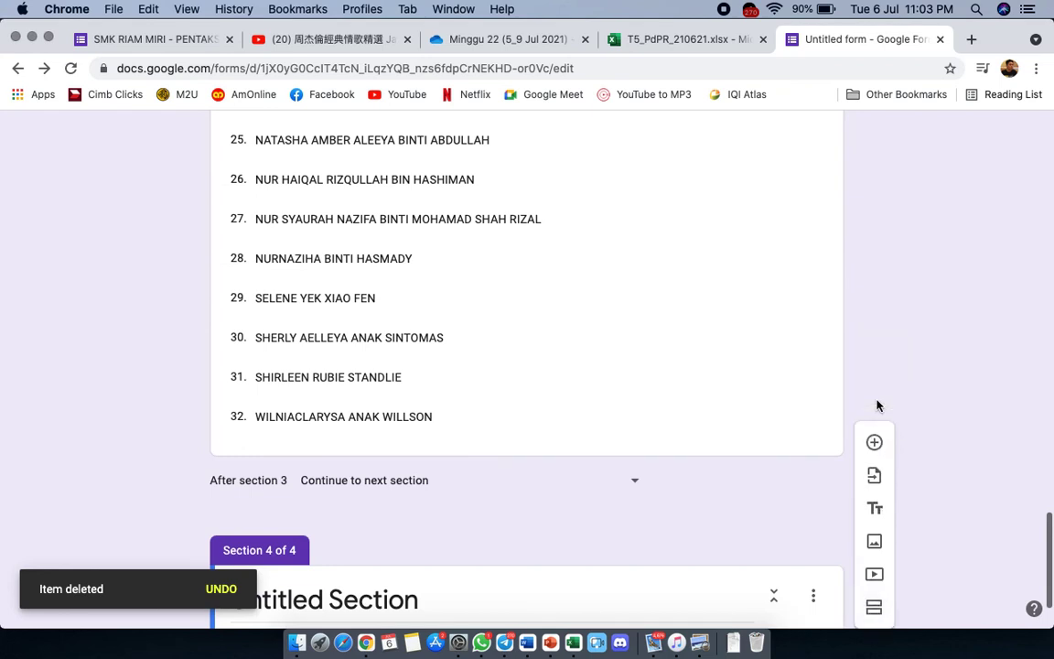
pyautogui.click(416, 502)
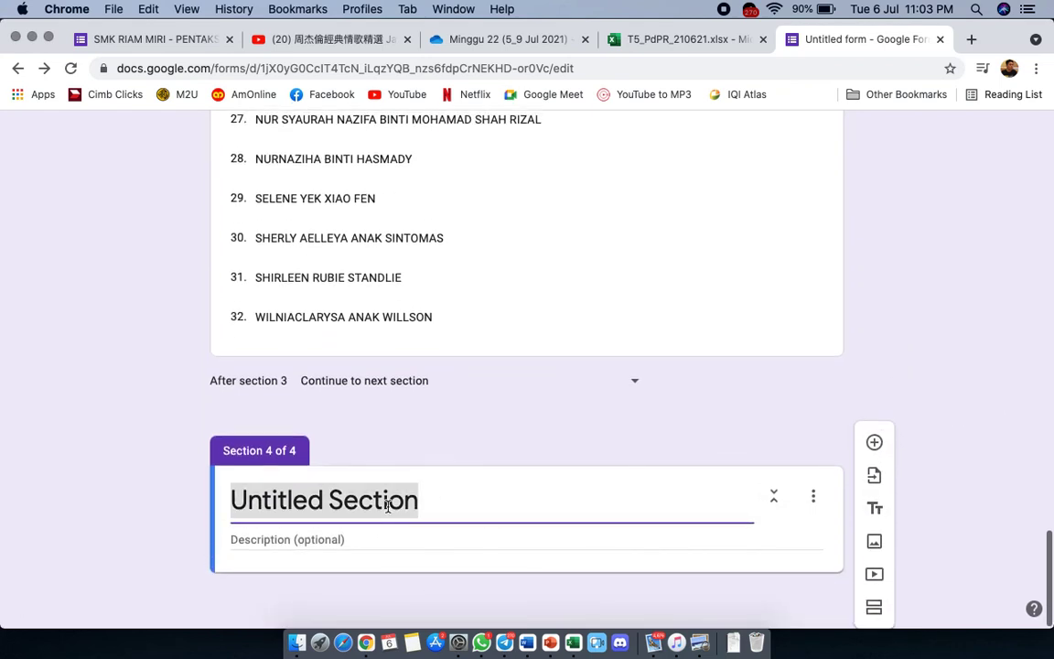
pyautogui.write('5 Utarid')
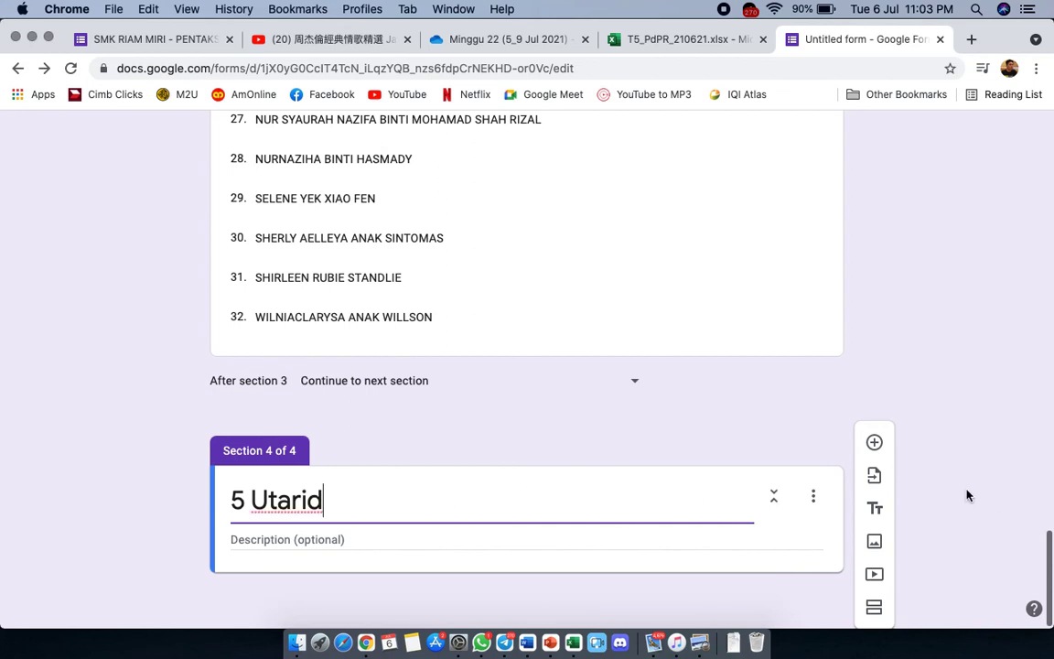
# Step: Add a question titled "NAMA" to the 5 Utarid section and make it a Dropdown
pyautogui.click(874, 443)
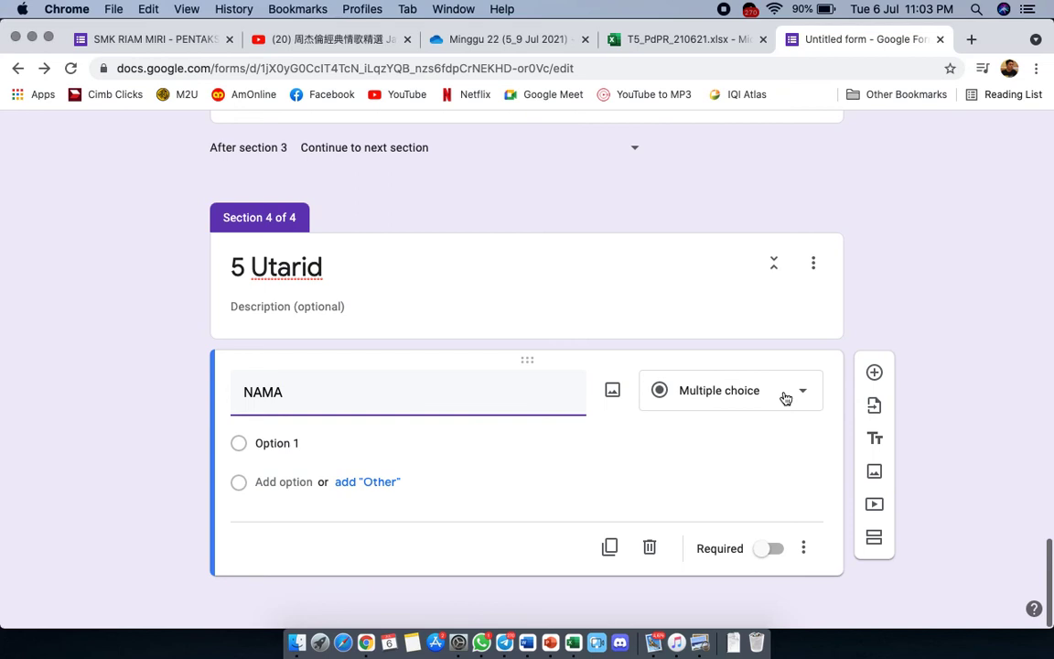
pyautogui.click(787, 426)
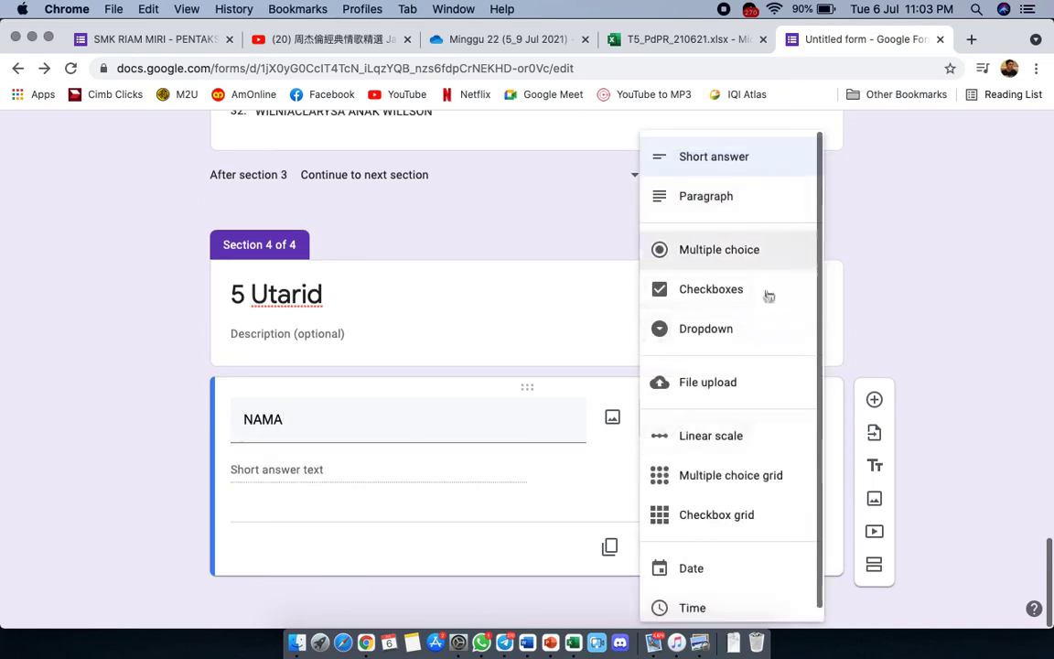
pyautogui.click(766, 333)
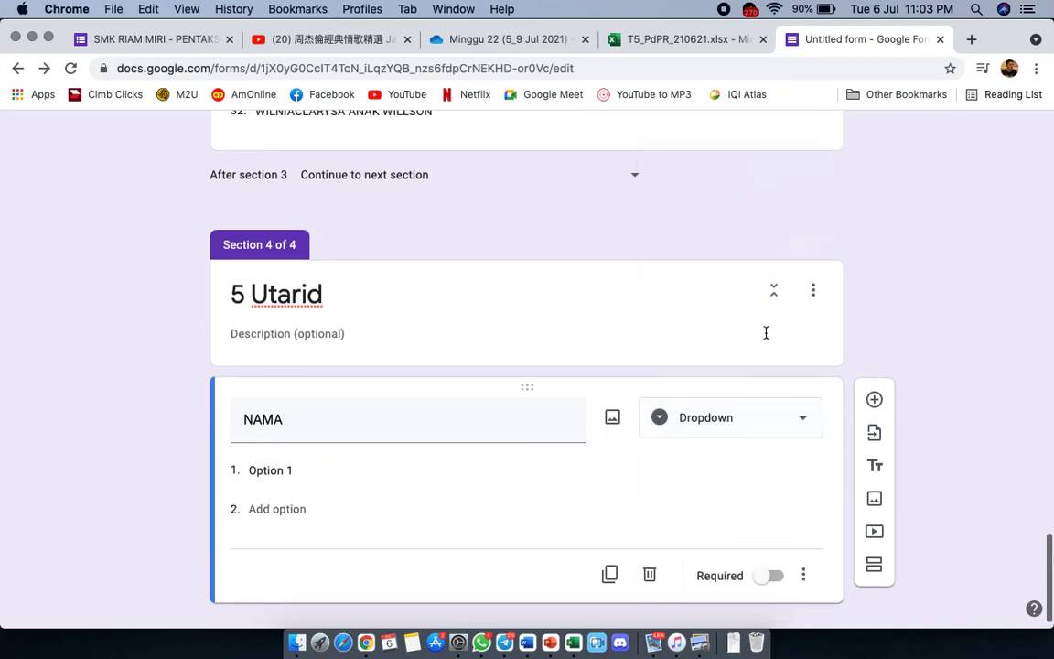
# Step: Copy the 5 UTARID names (B39:B76) from the T5_PdPR_210621.xlsx workbook into the 5 Utarid section's NAMA dropdown as its options
pyautogui.click(292, 470)
pyautogui.click(657, 39)
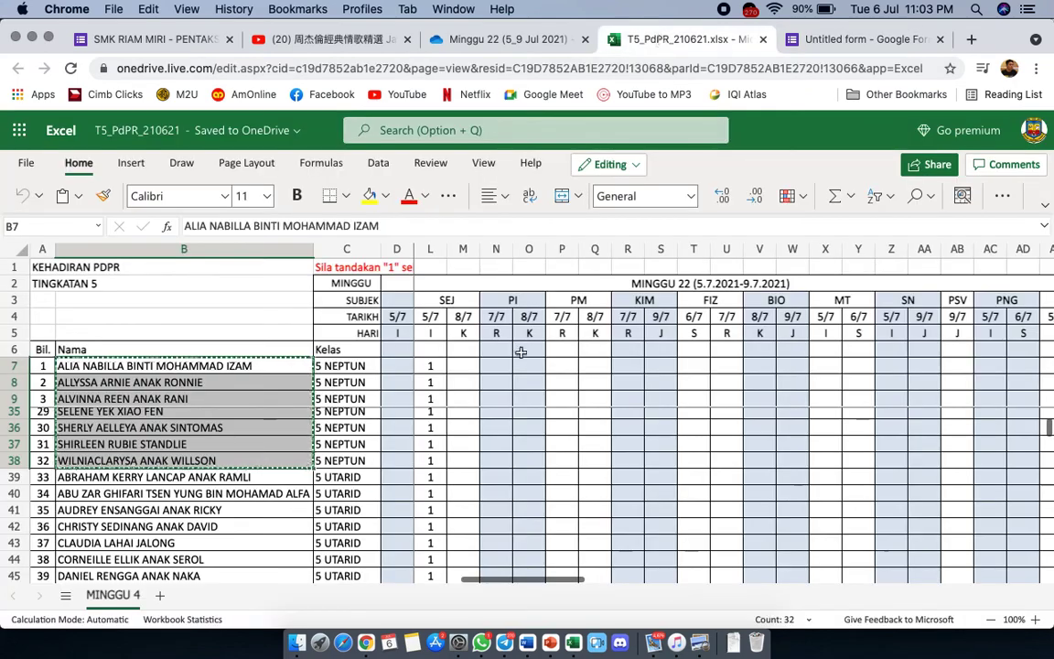
pyautogui.scroll(-3, 214, 531)
pyautogui.scroll(2, 216, 531)
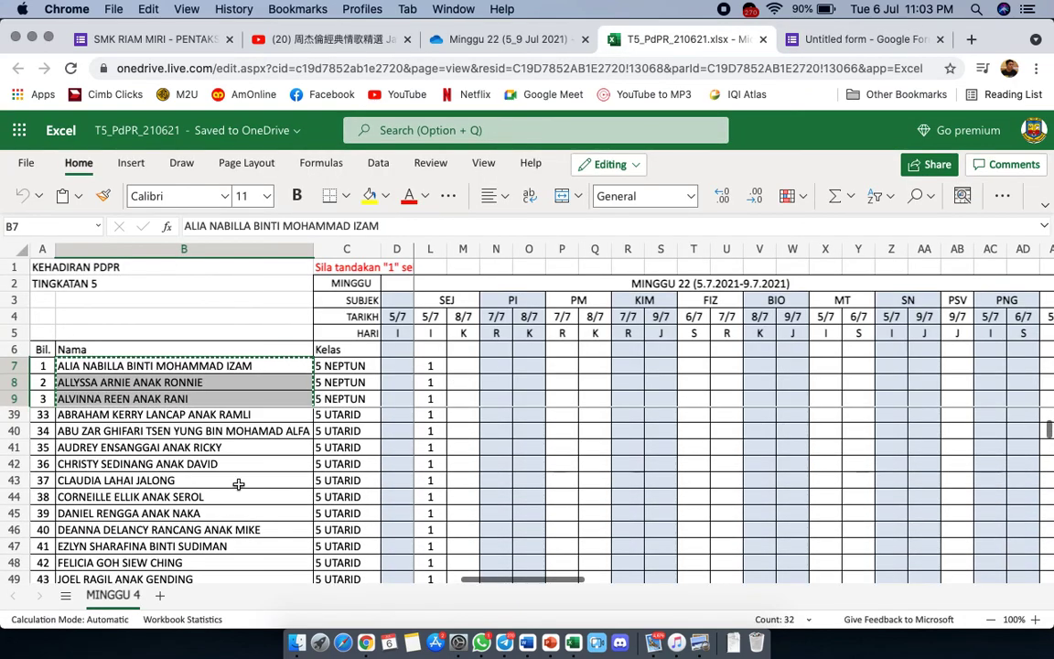
pyautogui.scroll(2, 196, 453)
pyautogui.moveTo(210, 476)
pyautogui.mouseDown()
pyautogui.moveTo(211, 596)
pyautogui.moveTo(192, 531)
pyautogui.moveTo(227, 509)
pyautogui.moveTo(224, 460)
pyautogui.mouseUp()
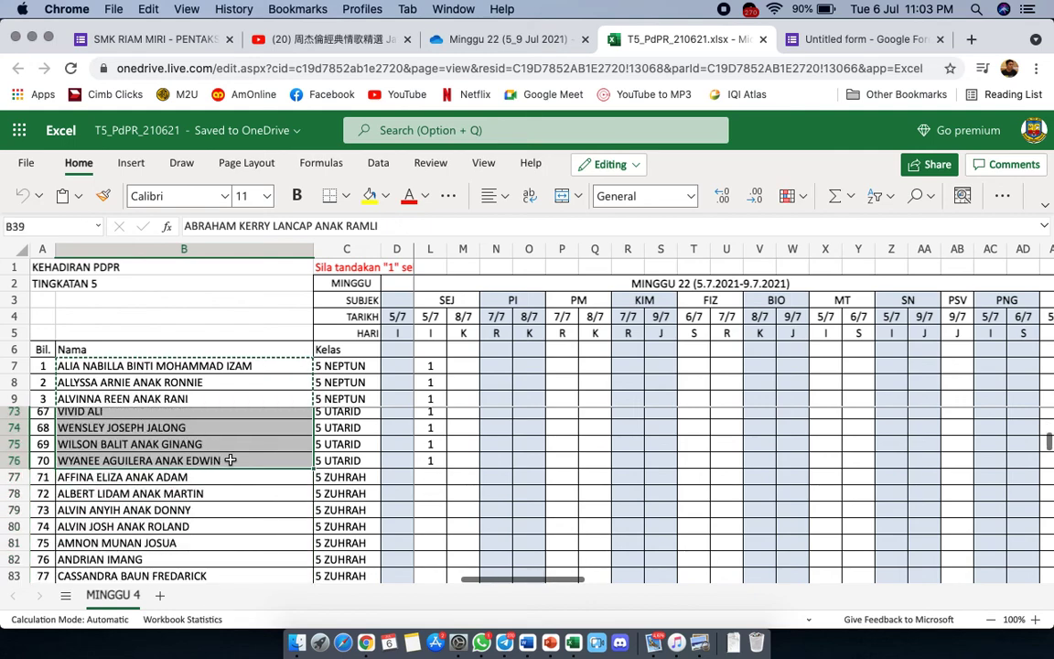
pyautogui.press('super+c')
pyautogui.click(824, 38)
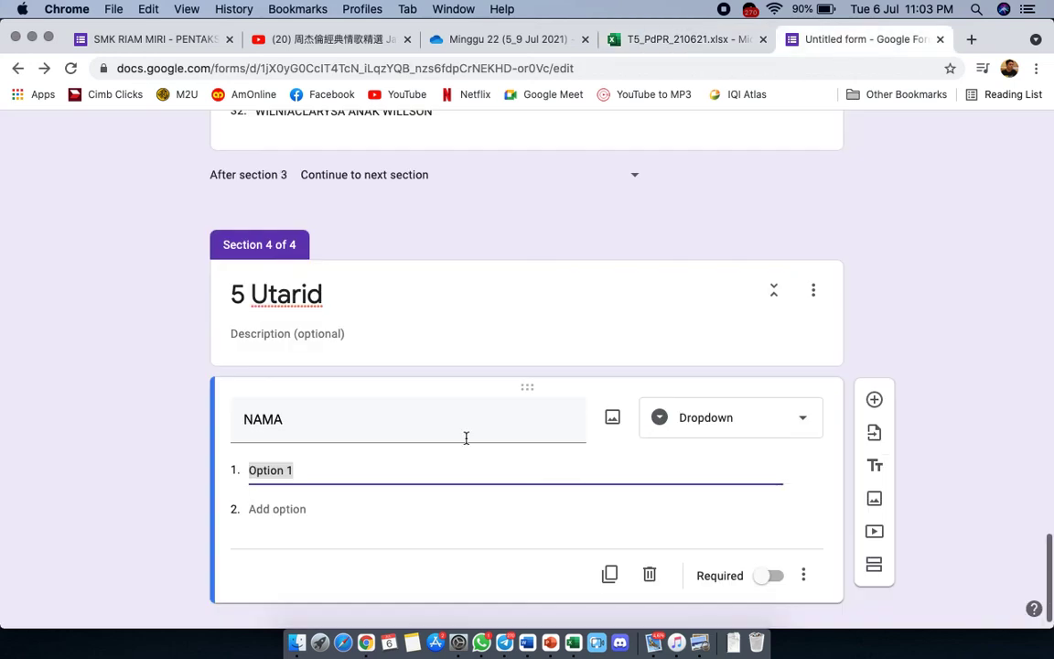
pyautogui.press('super+v')
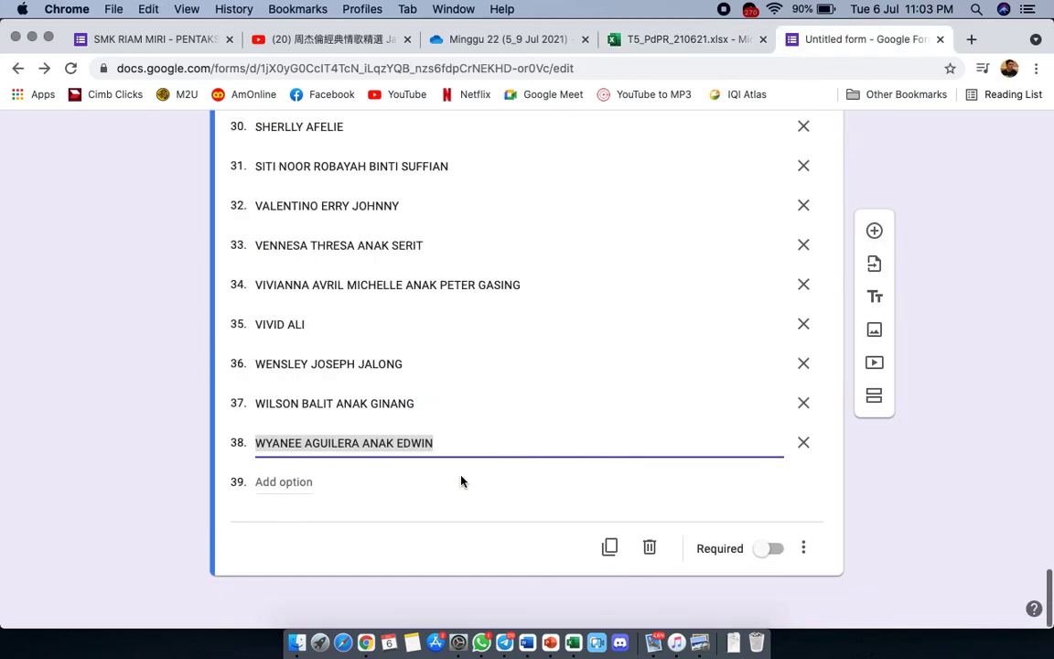
# Step: Route the 5 Utarid option of the KELAS question to section 4 (5 Utarid)
pyautogui.scroll(20, 937, 389)
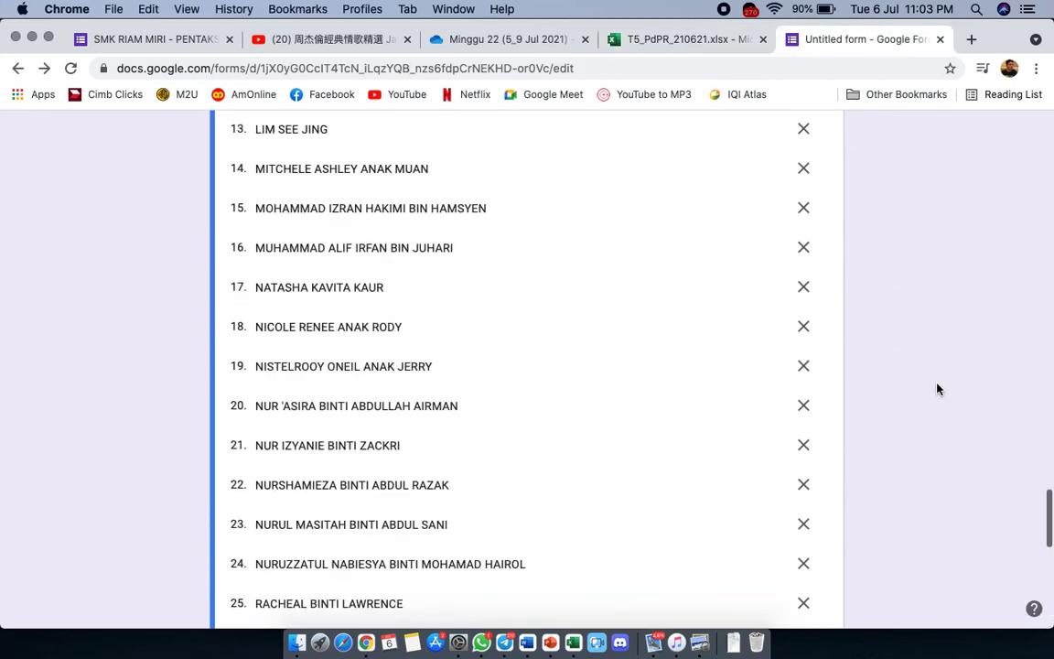
pyautogui.scroll(-6, 937, 389)
pyautogui.scroll(15, 938, 389)
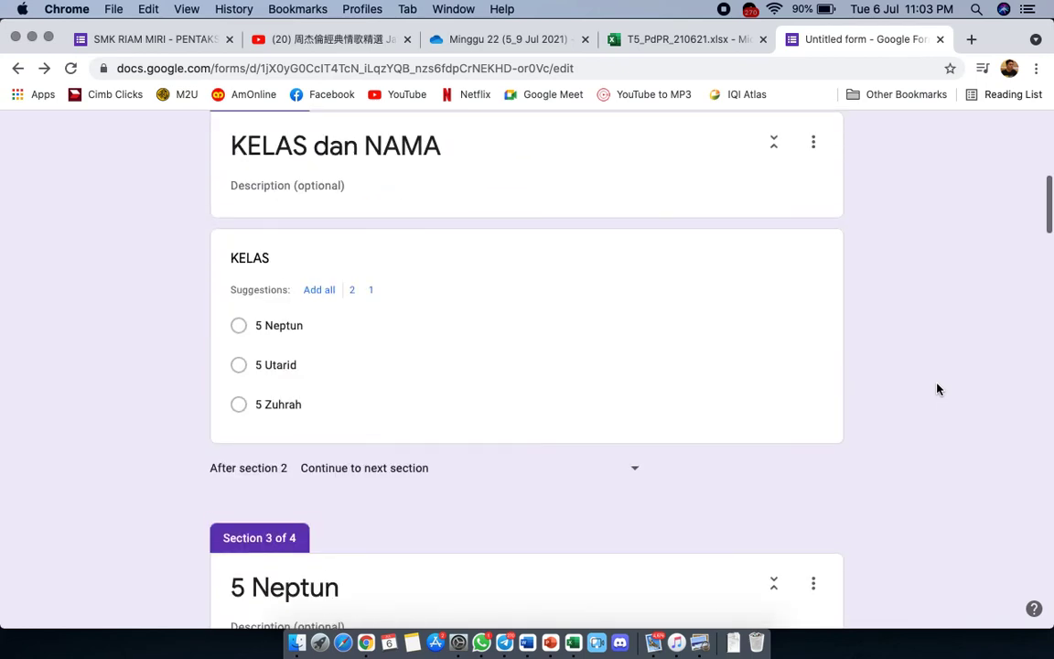
pyautogui.scroll(-4, 938, 389)
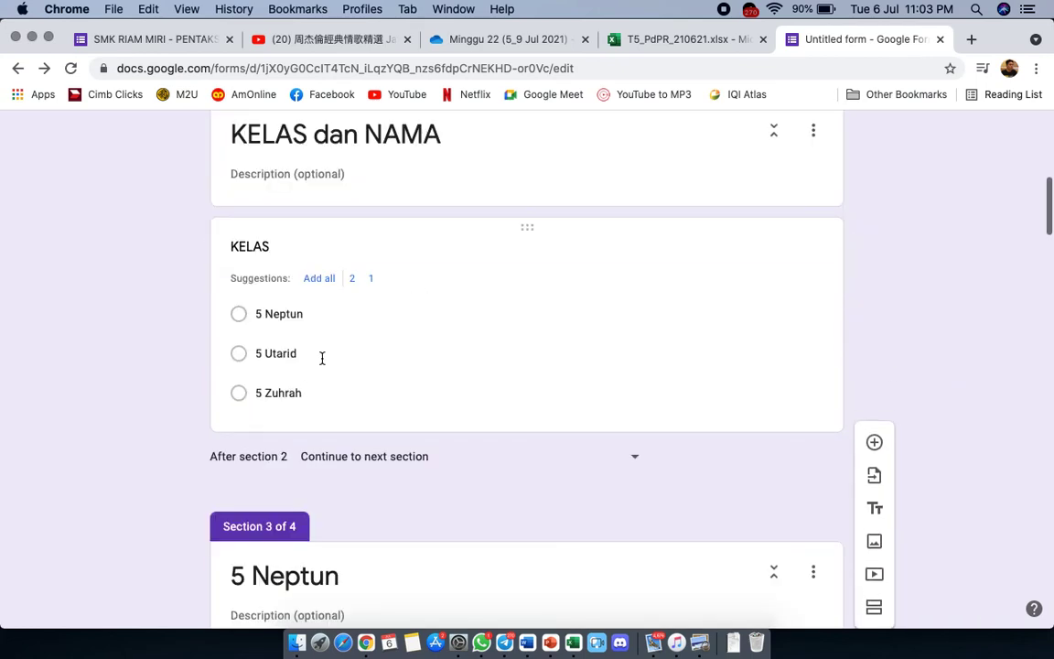
pyautogui.click(322, 358)
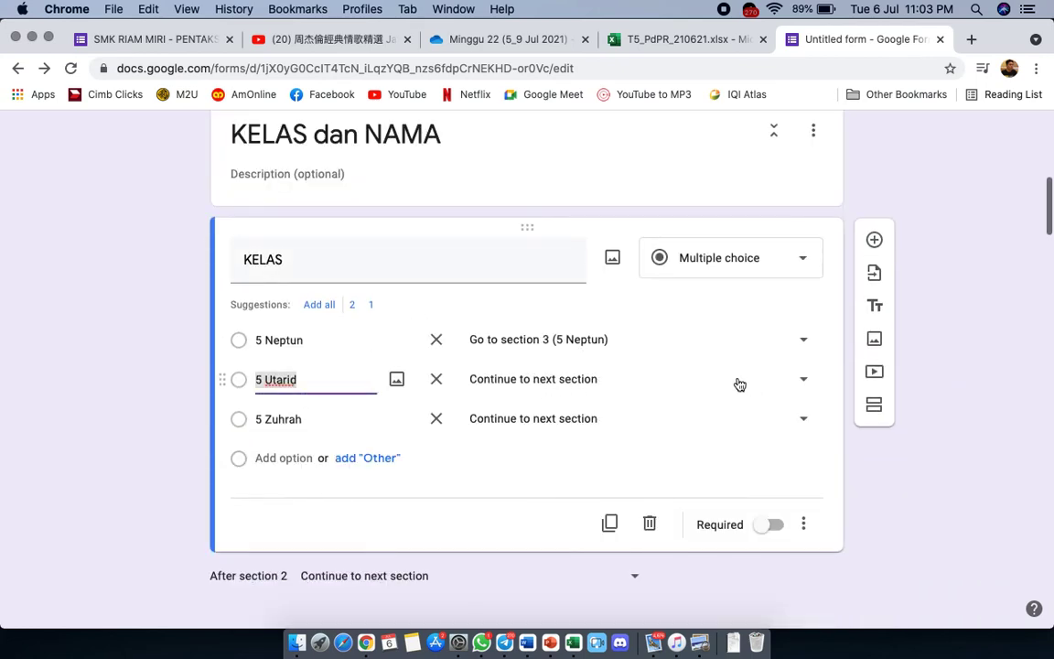
pyautogui.click(804, 383)
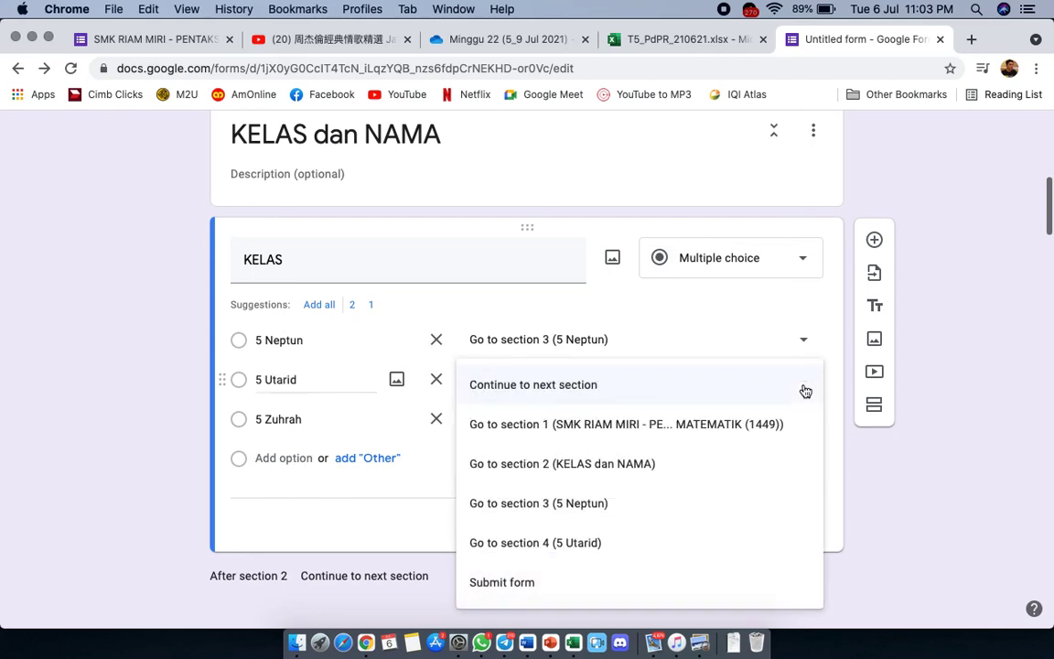
pyautogui.click(606, 546)
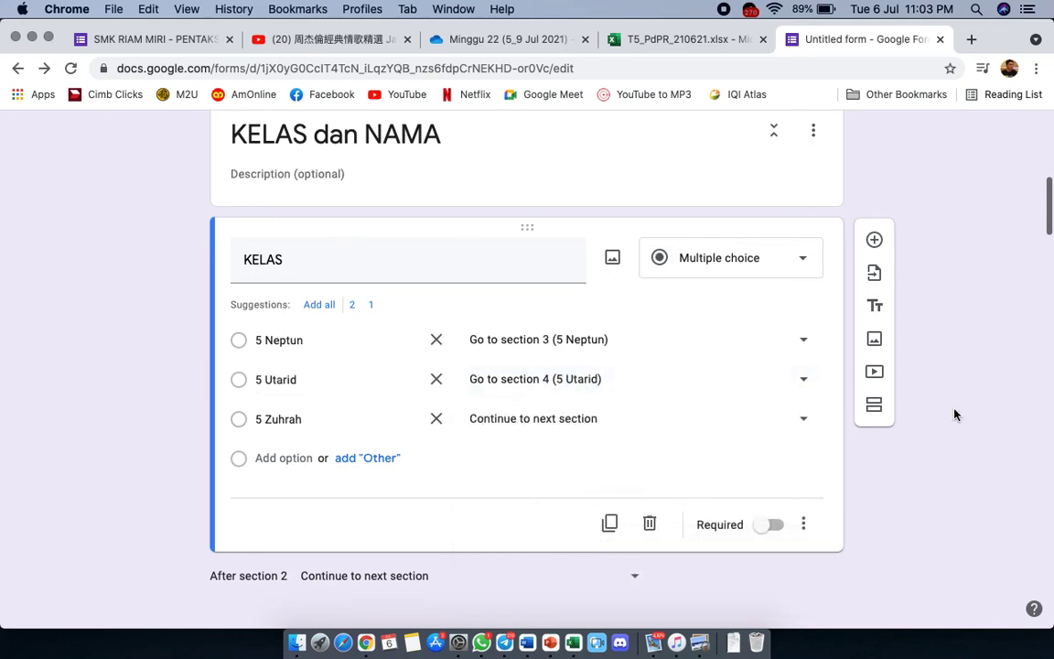
# Step: Add a fifth section after the 5 Utarid name list and title it "5 Zuhrah"
pyautogui.scroll(-20, 1003, 429)
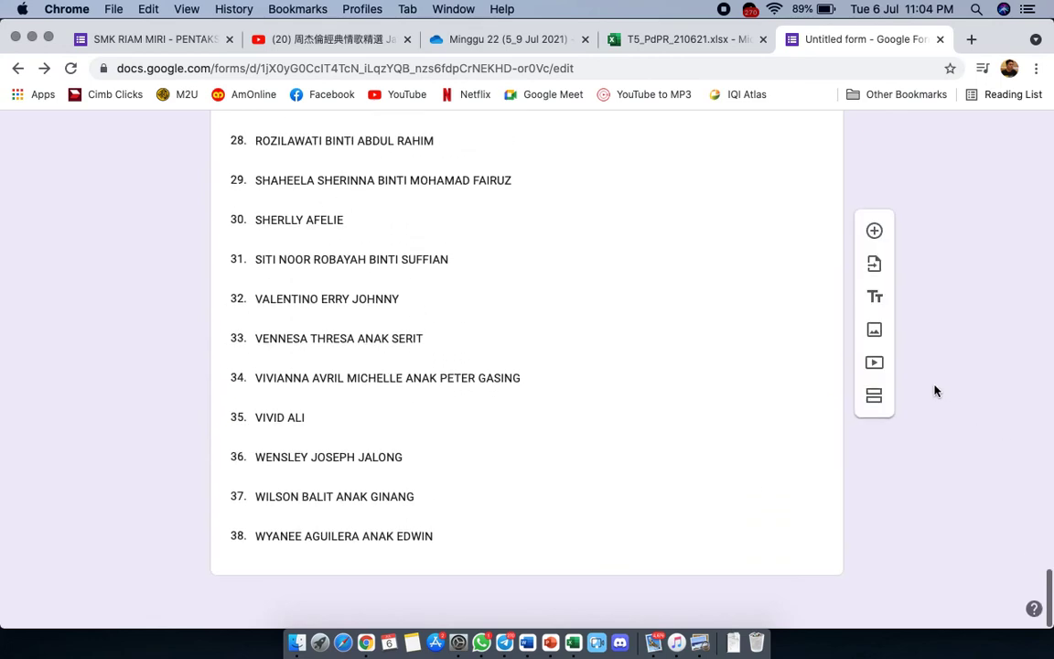
pyautogui.click(696, 562)
pyautogui.scroll(-15, 927, 494)
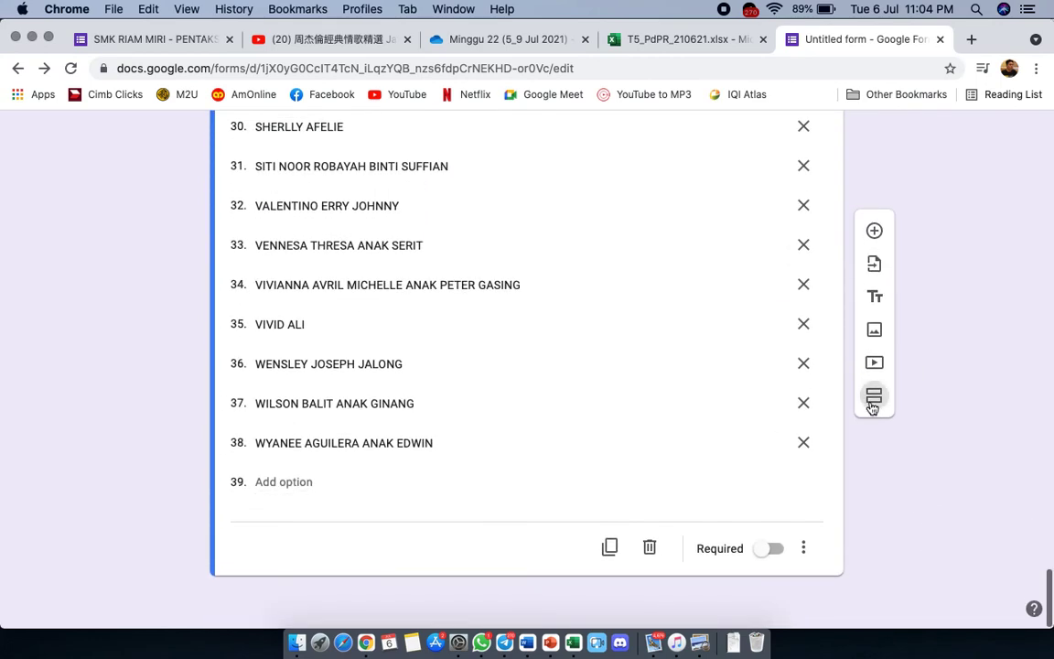
pyautogui.click(872, 400)
pyautogui.click(376, 502)
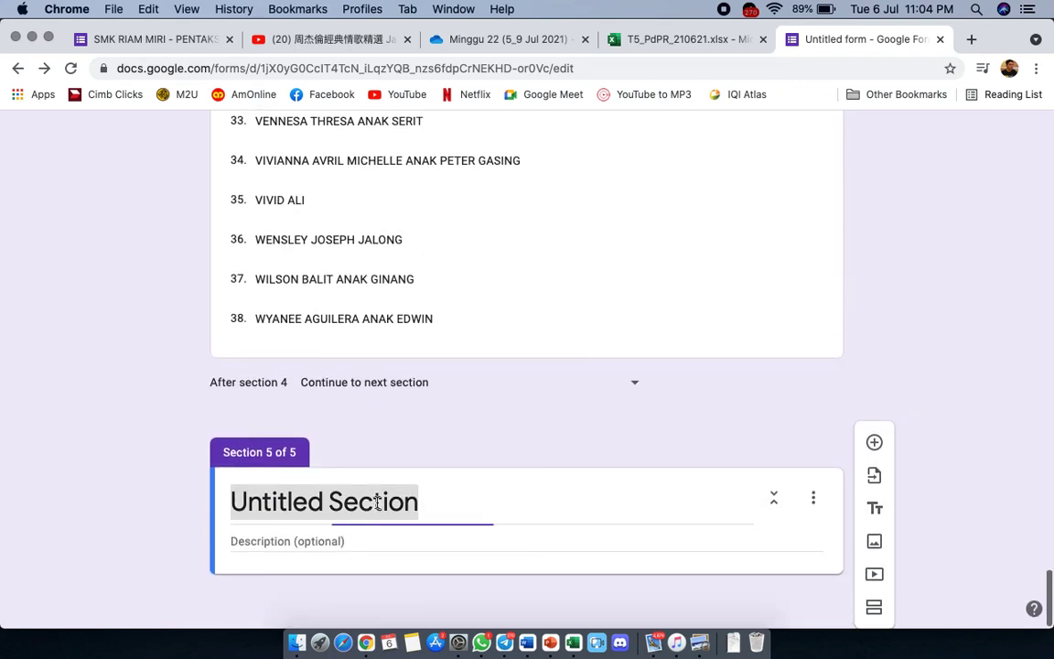
pyautogui.write('5 Zuh')
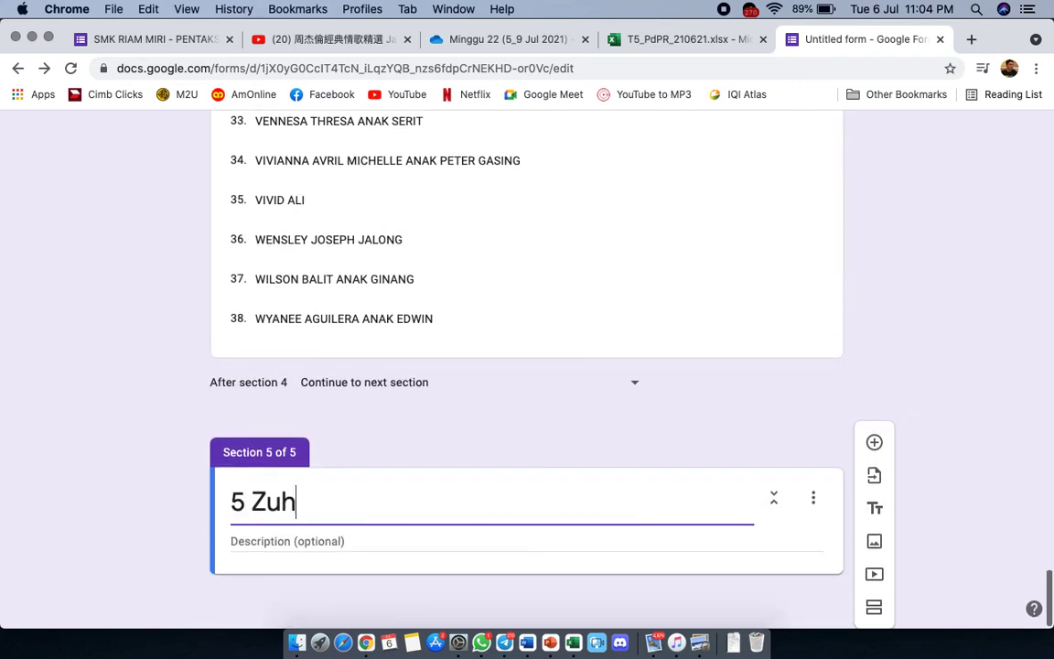
pyautogui.write('rah')
# Step: Add a question titled "NAMA" to the 5 Zuhrah section and make it a Dropdown
pyautogui.click(875, 442)
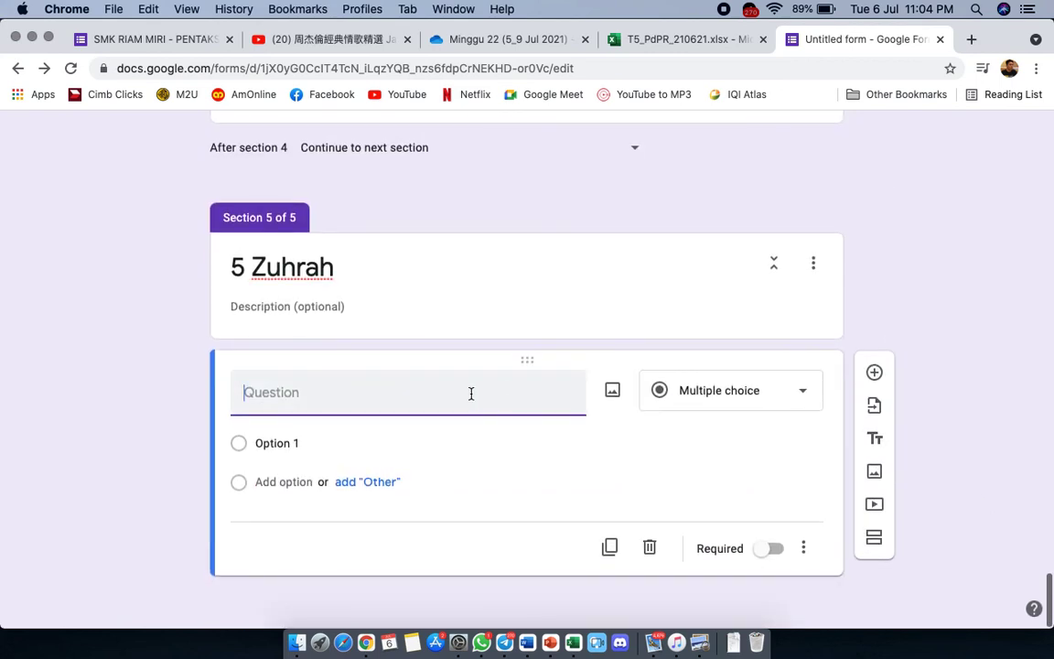
pyautogui.click(805, 403)
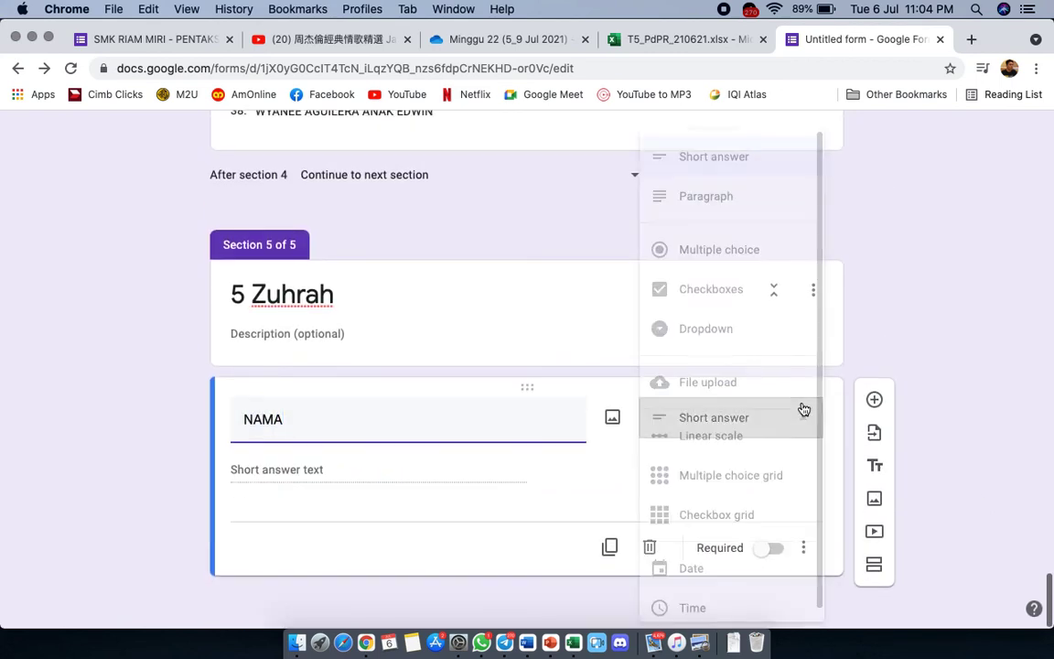
pyautogui.click(765, 314)
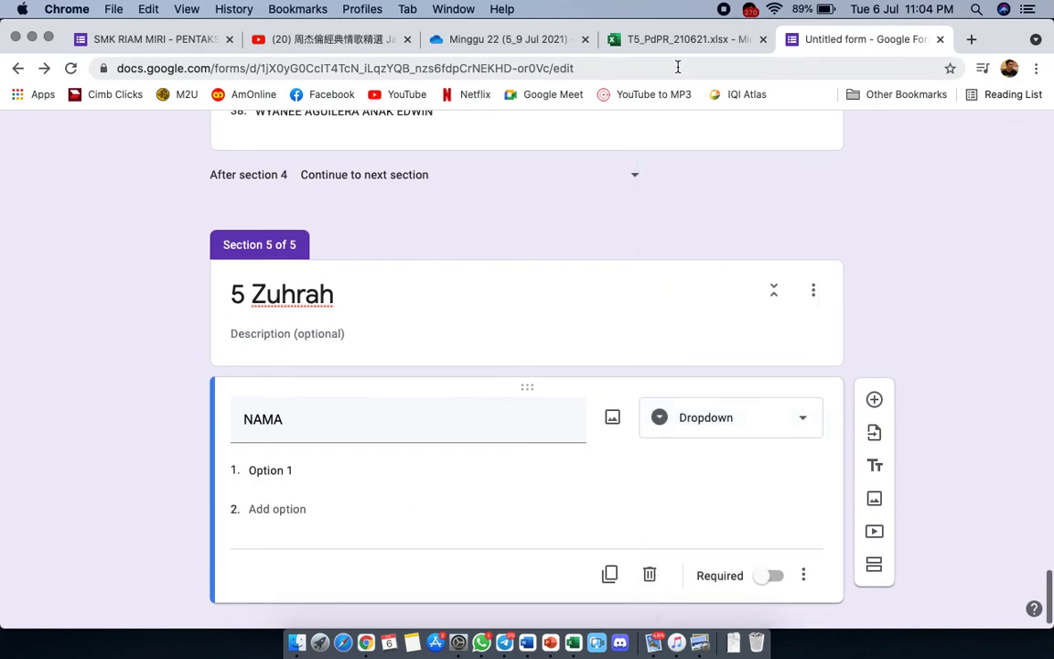
# Step: Copy the 5 ZUHRAH names (B77:B107) from the T5_PdPR_210621.xlsx workbook into the 5 Zuhrah section's NAMA dropdown as its options
pyautogui.click(678, 39)
pyautogui.scroll(-2, 246, 510)
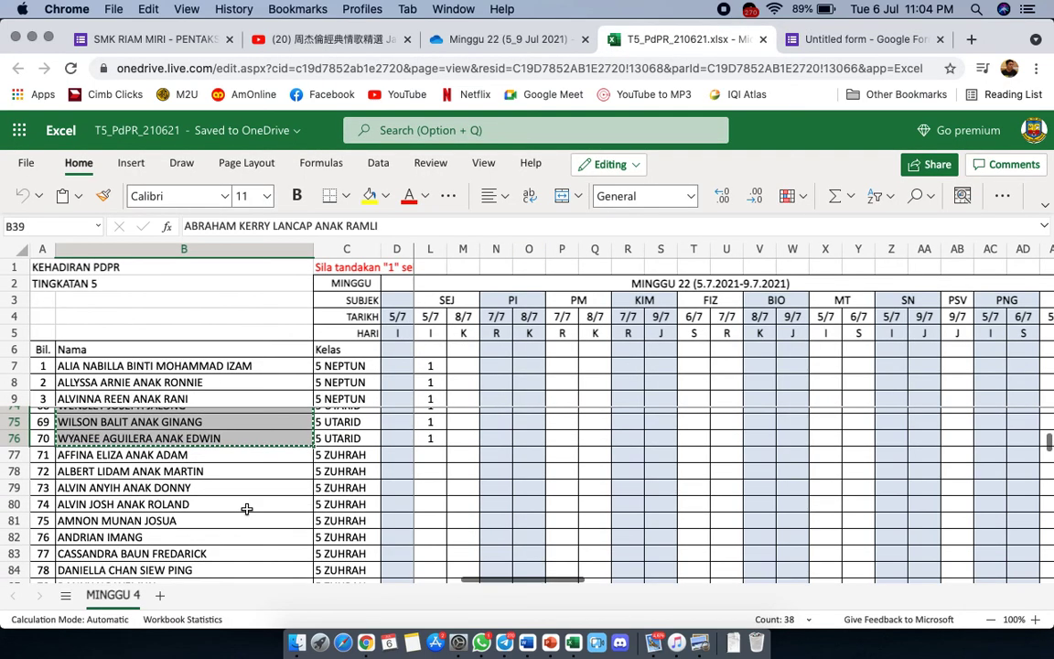
pyautogui.moveTo(207, 463)
pyautogui.mouseDown()
pyautogui.moveTo(203, 604)
pyautogui.moveTo(221, 464)
pyautogui.mouseUp()
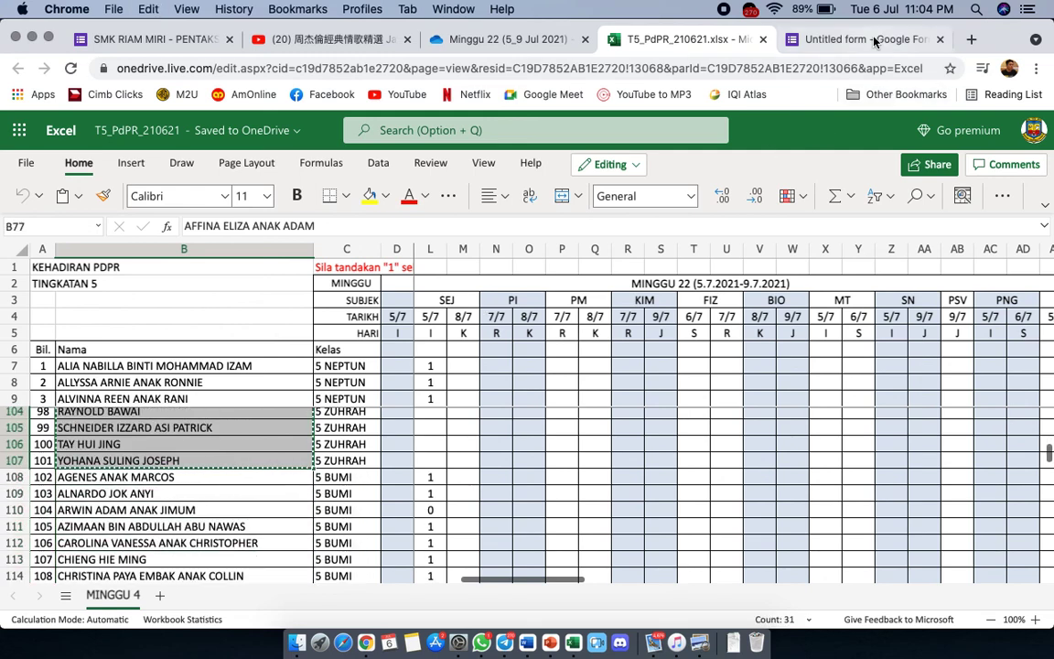
pyautogui.click(786, 32)
pyautogui.click(289, 471)
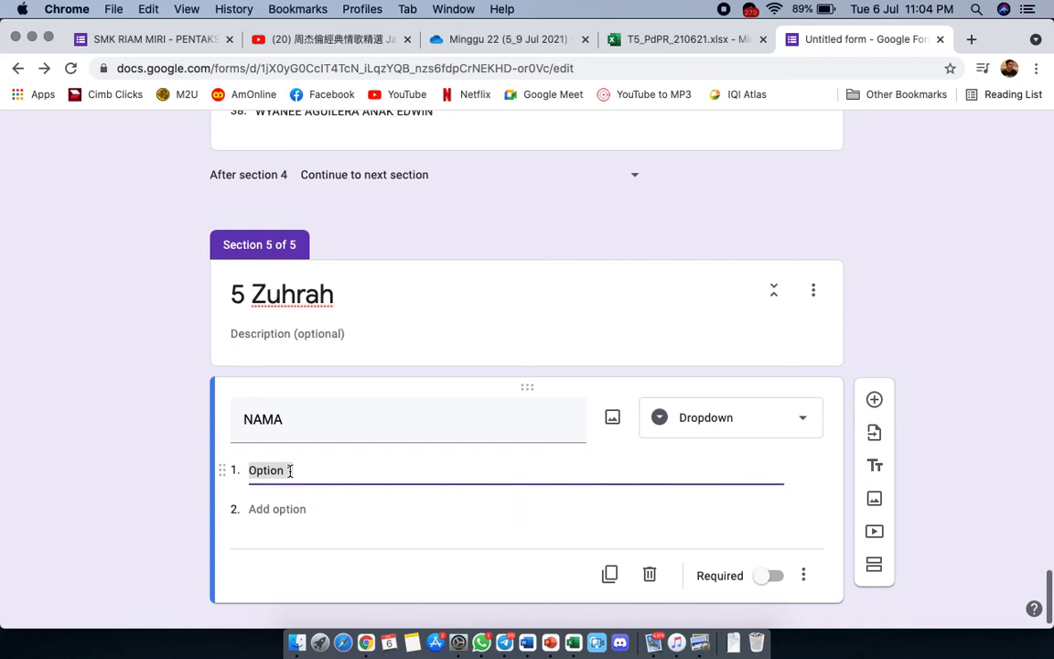
pyautogui.press('super+v')
# Step: Route the 5 Zuhrah option of the KELAS question to section 5 (5 Zuhrah)
pyautogui.scroll(12, 583, 327)
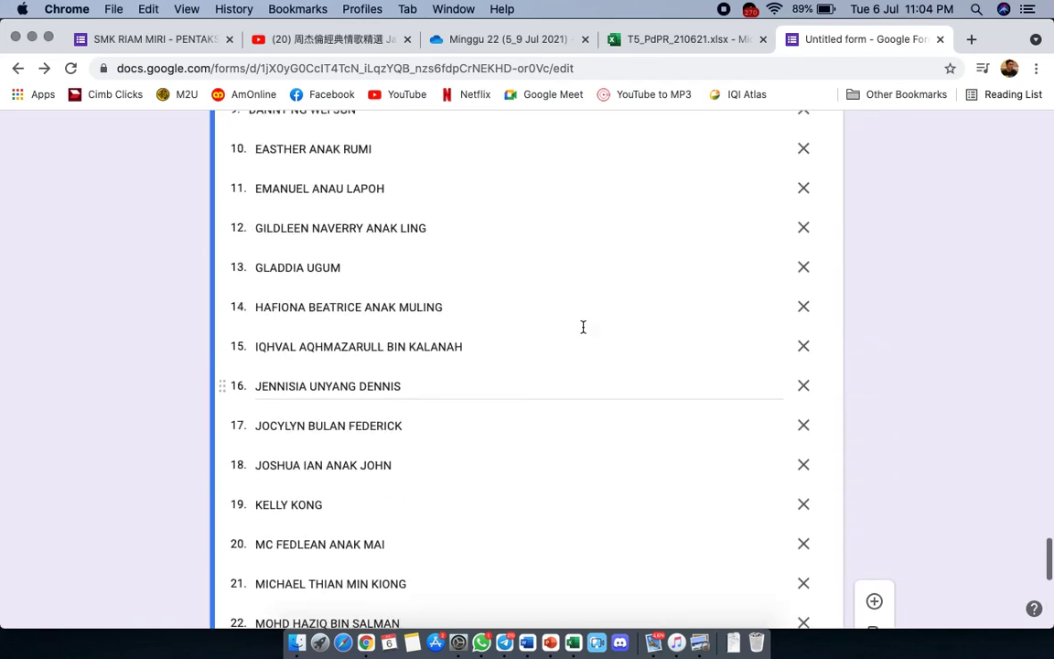
pyautogui.scroll(20, 583, 327)
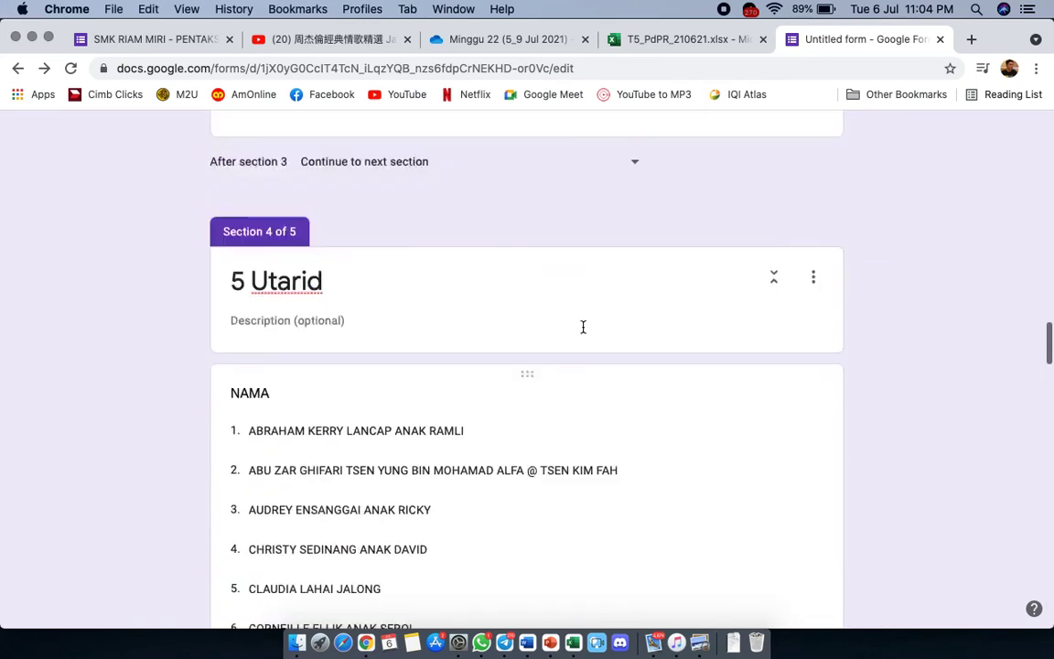
pyautogui.scroll(15, 583, 333)
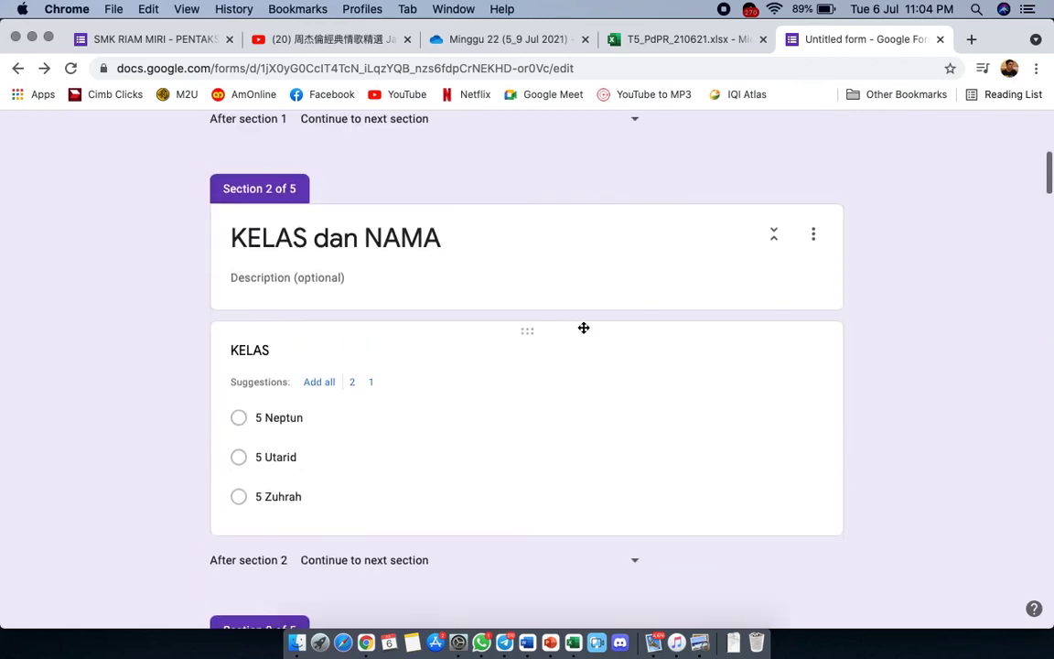
pyautogui.scroll(-3, 462, 320)
pyautogui.click(343, 301)
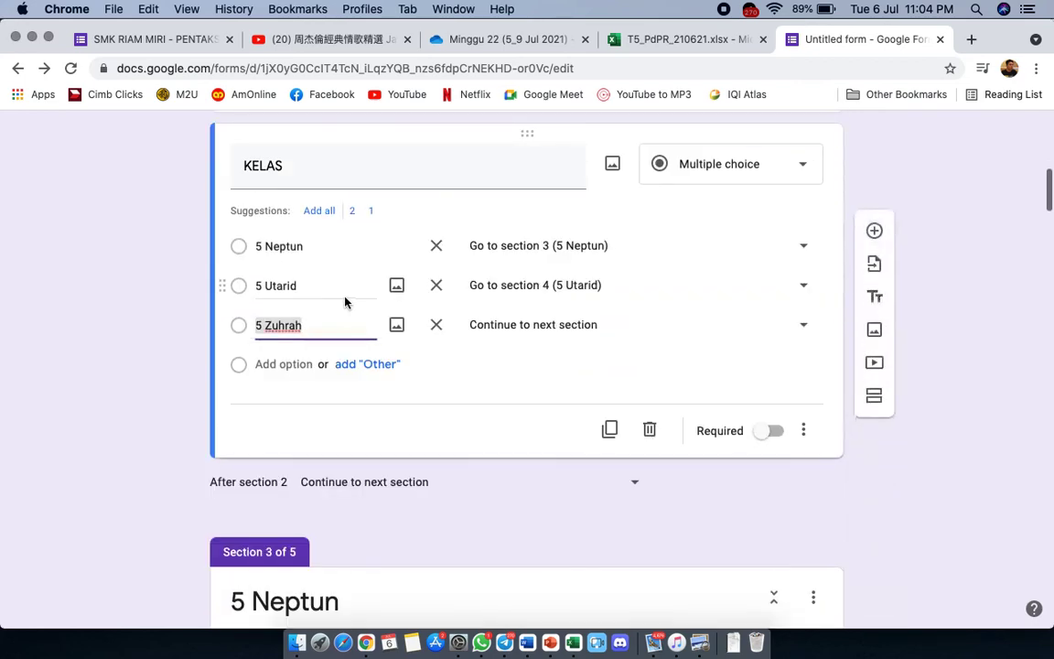
pyautogui.click(804, 327)
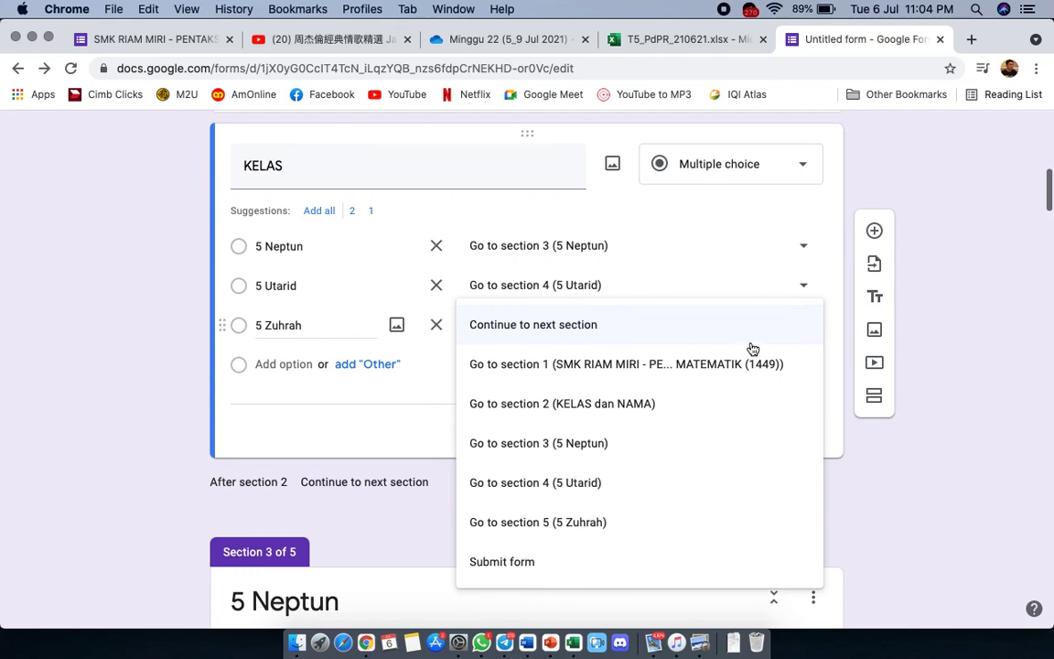
pyautogui.click(587, 537)
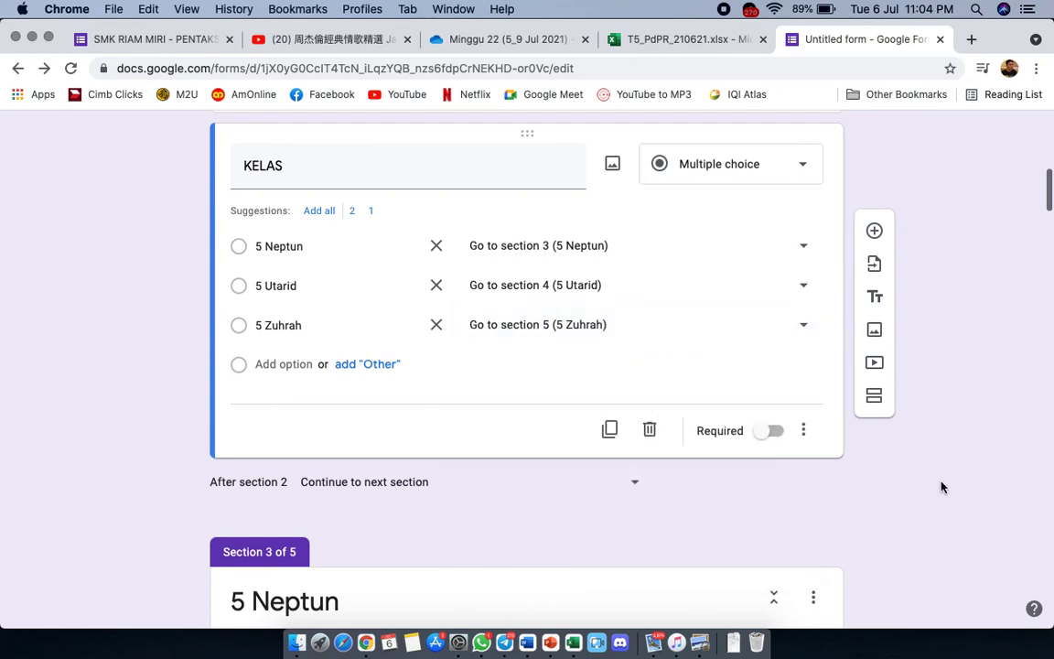
# Step: Add a sixth section titled "BAHAGIAN A" after the 5 Zuhrah name list and insert a blank question in it
pyautogui.scroll(-20, 943, 487)
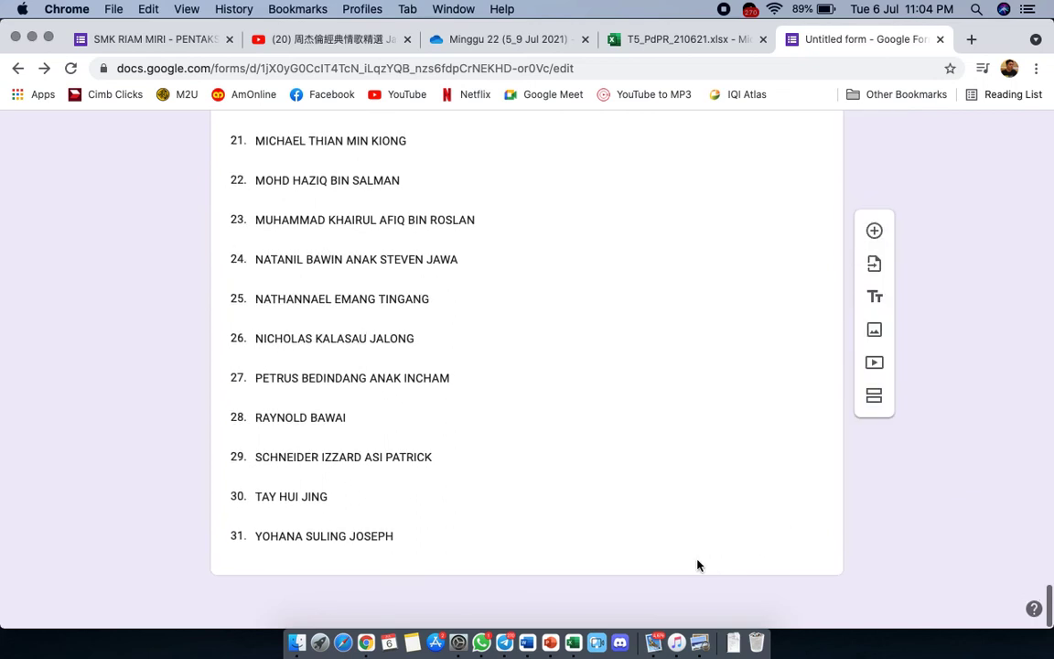
pyautogui.click(660, 542)
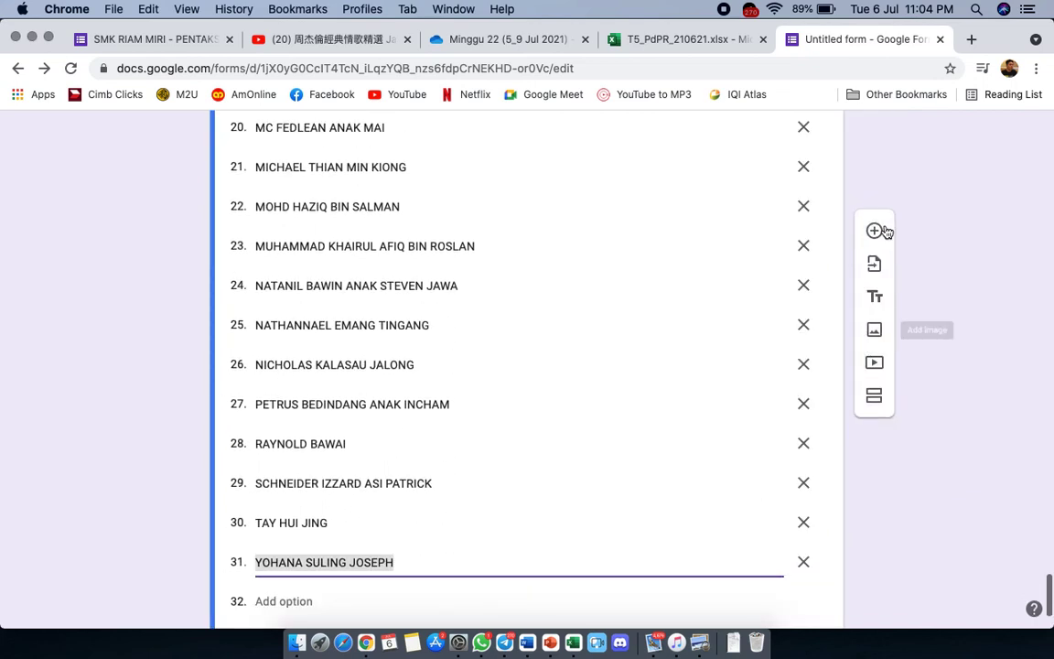
pyautogui.click(874, 398)
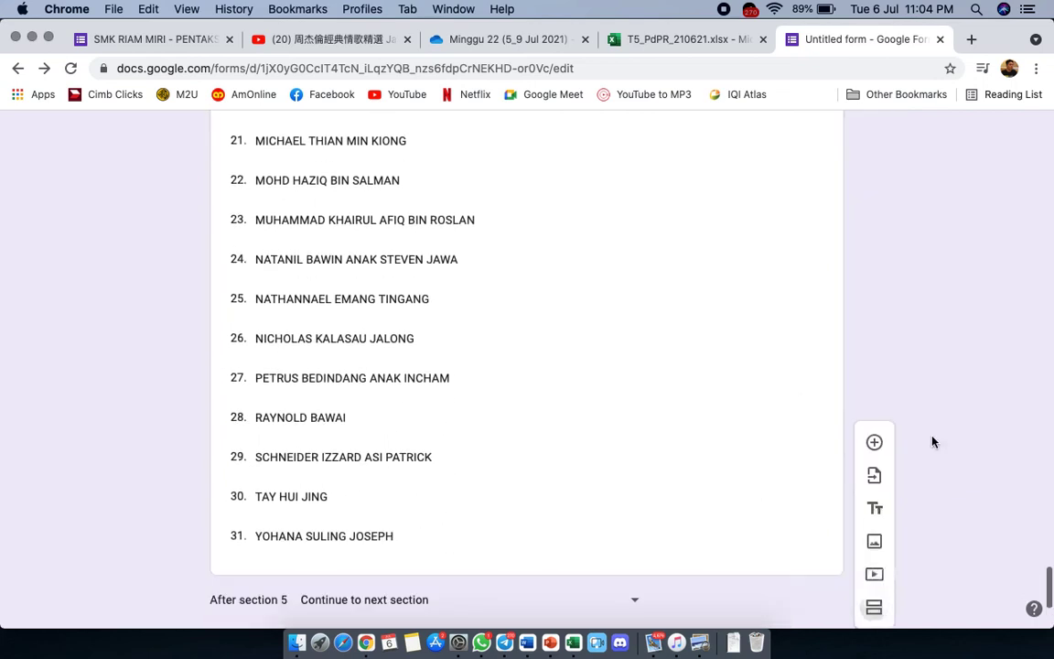
pyautogui.click(368, 504)
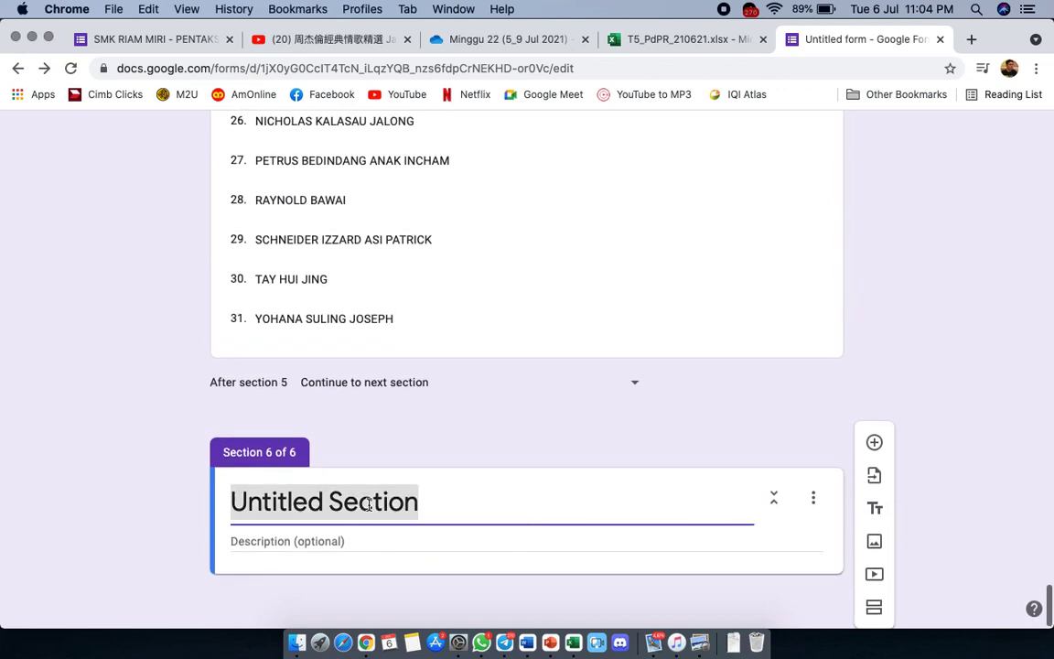
pyautogui.write('BAHAGIAN A')
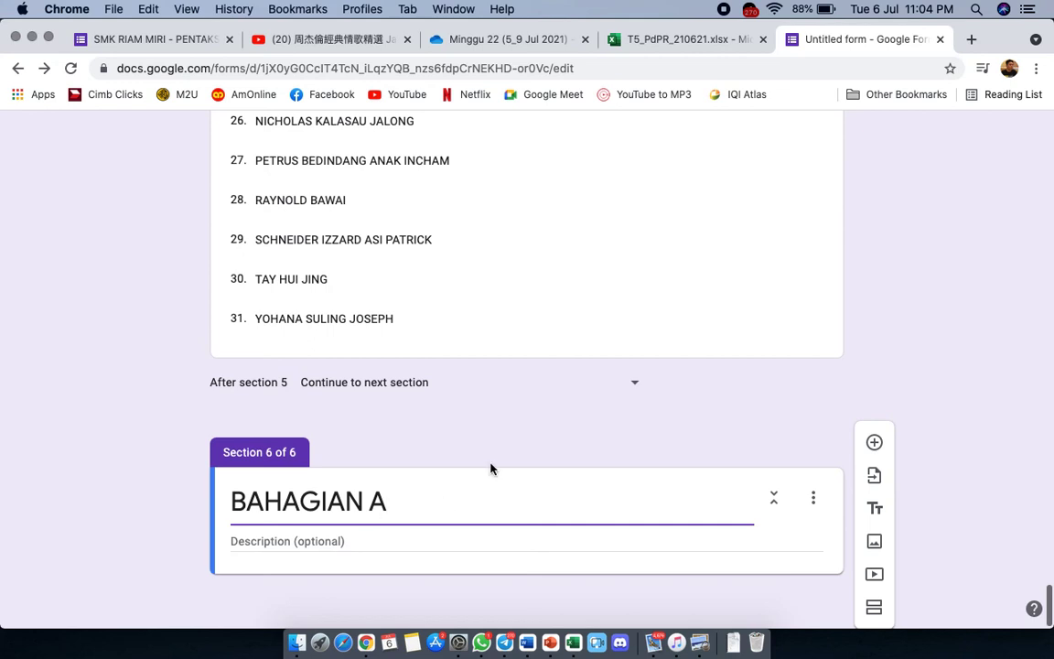
pyautogui.click(875, 441)
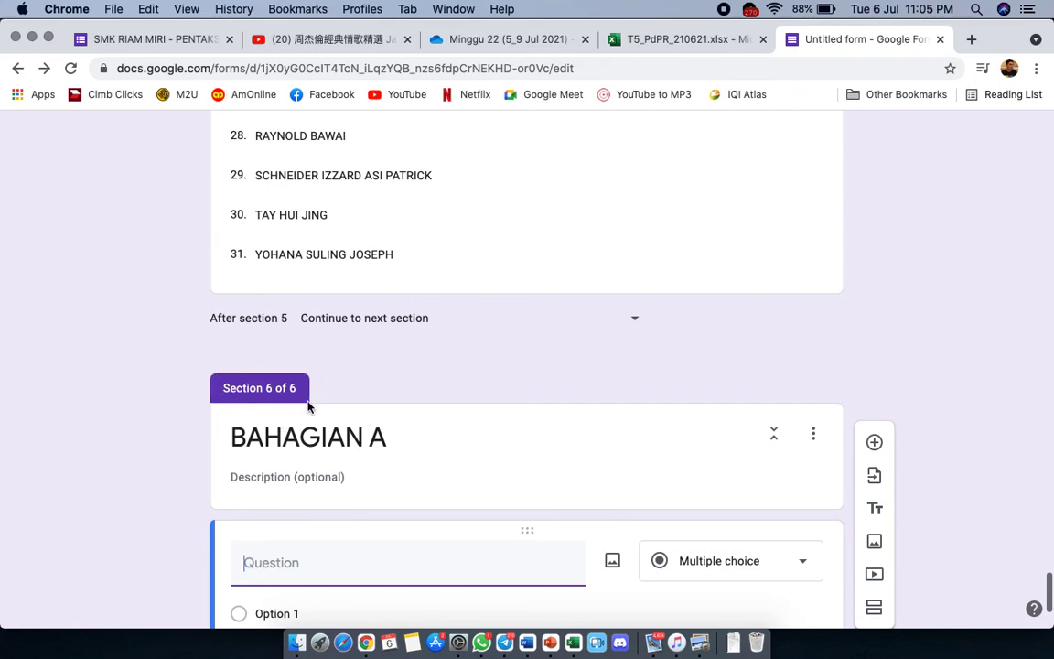
# Step: Set section 3 (5 Neptun) to go to section 6 (BAHAGIAN A) after its name list
pyautogui.scroll(20, 621, 374)
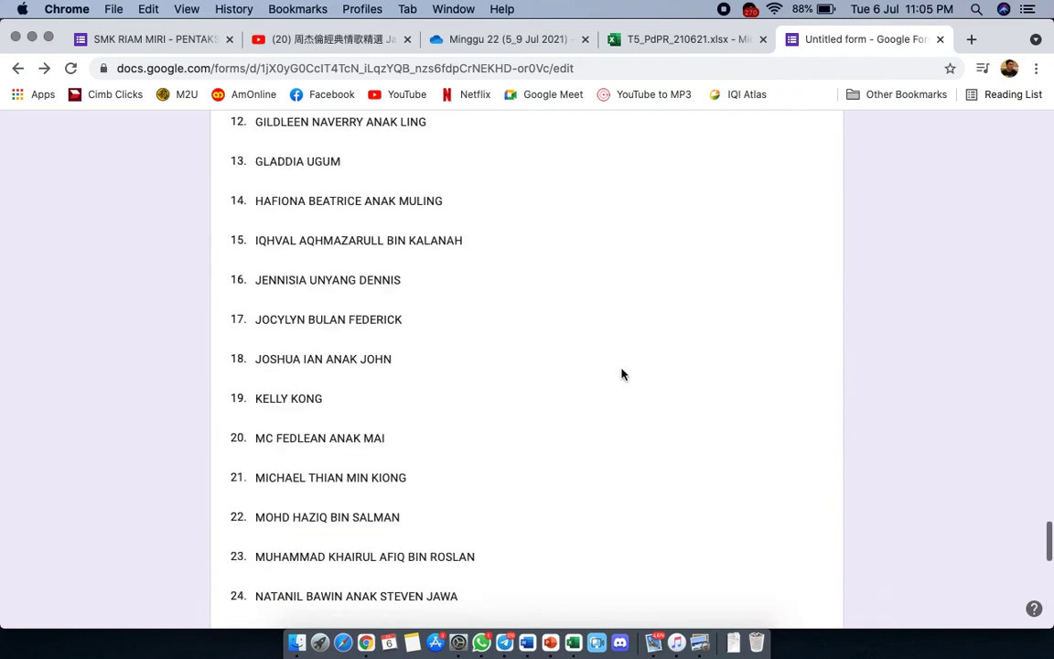
pyautogui.scroll(20, 621, 371)
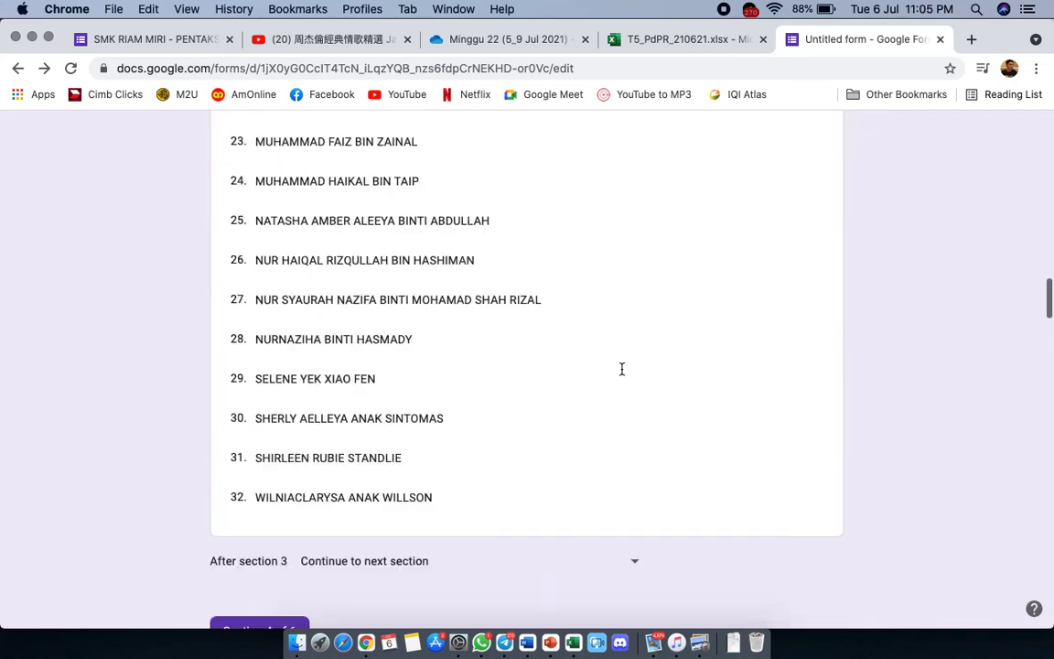
pyautogui.scroll(5, 621, 374)
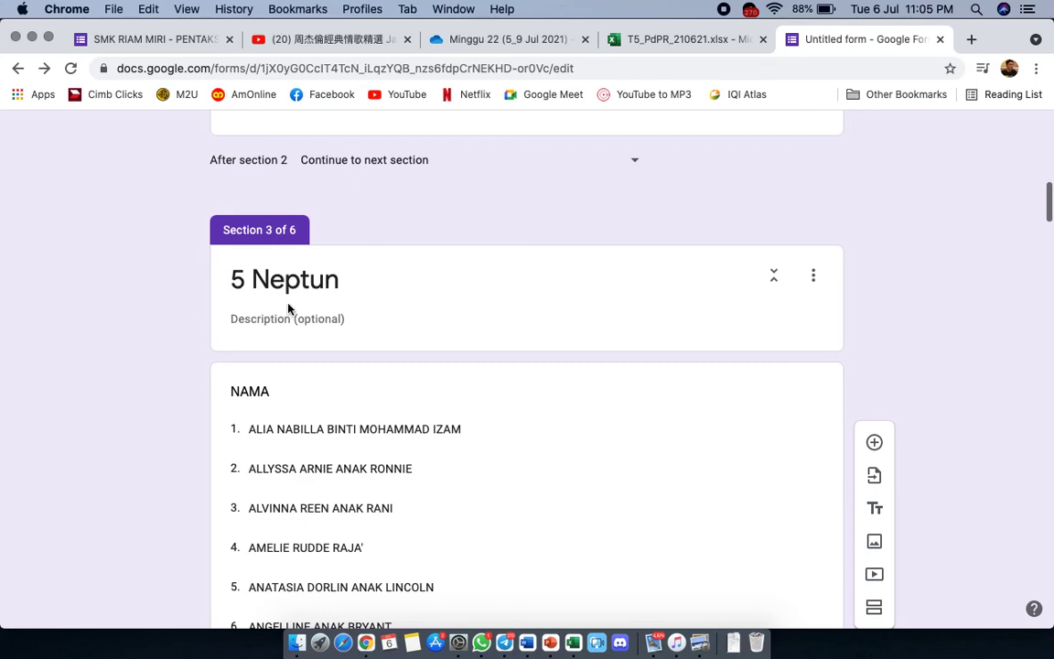
pyautogui.scroll(-20, 394, 381)
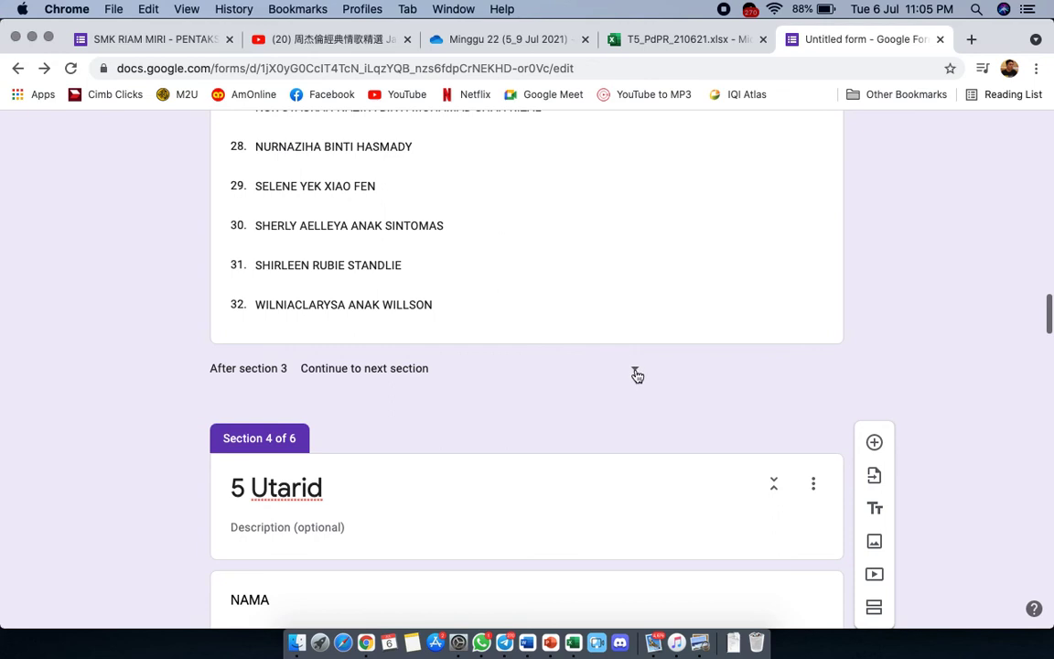
pyautogui.click(637, 375)
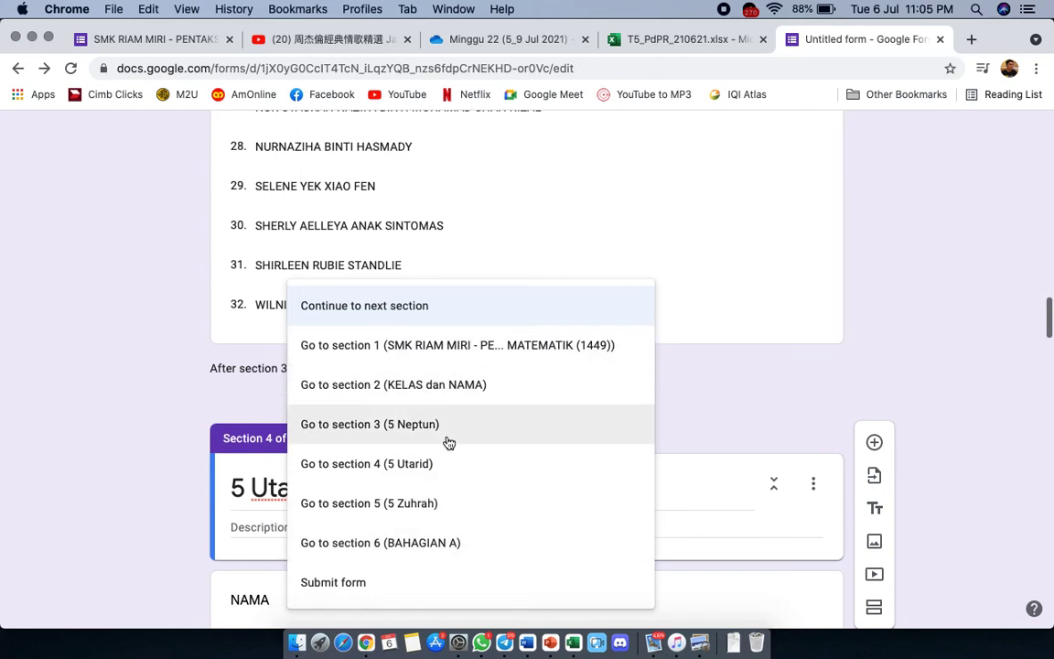
pyautogui.click(450, 544)
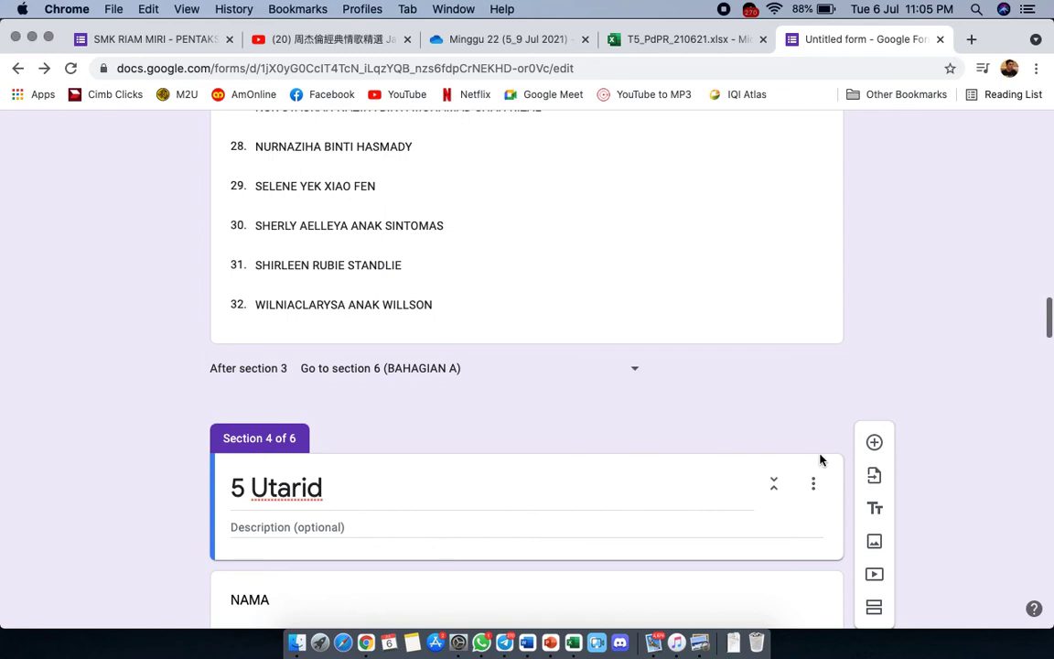
# Step: Set section 4 (5 Utarid) to go to section 6 (BAHAGIAN A) after its name list
pyautogui.scroll(-6, 1005, 455)
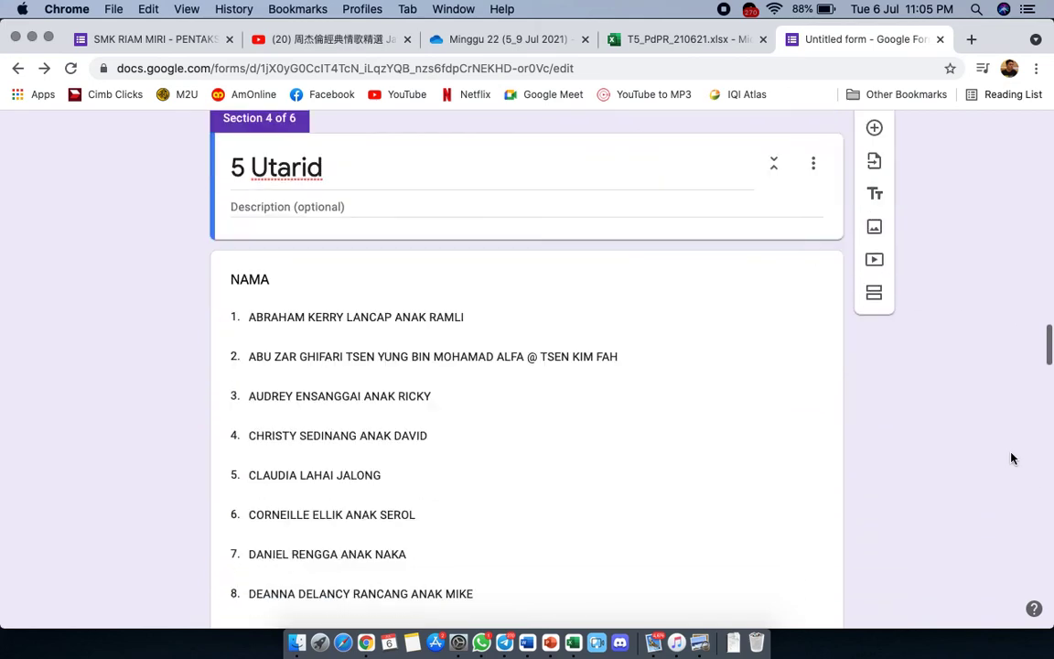
pyautogui.scroll(-15, 1012, 457)
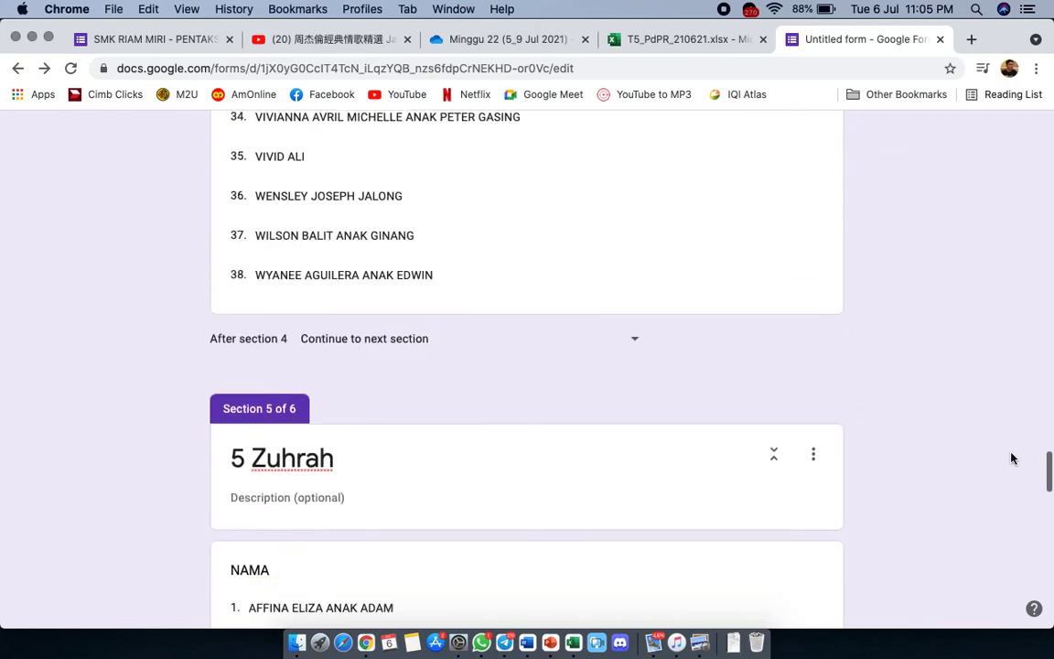
pyautogui.click(636, 318)
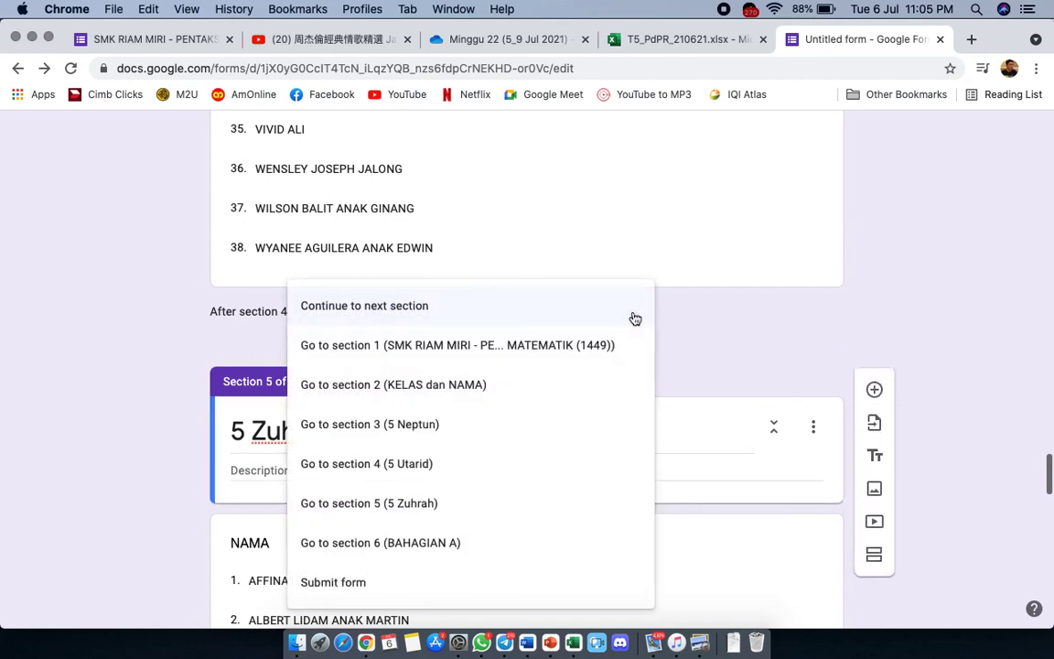
pyautogui.click(455, 544)
# Step: Set section 5 (5 Zuhrah) to go to section 6 (BAHAGIAN A) after its name list
pyautogui.scroll(-10, 1029, 476)
pyautogui.scroll(-5, 1029, 475)
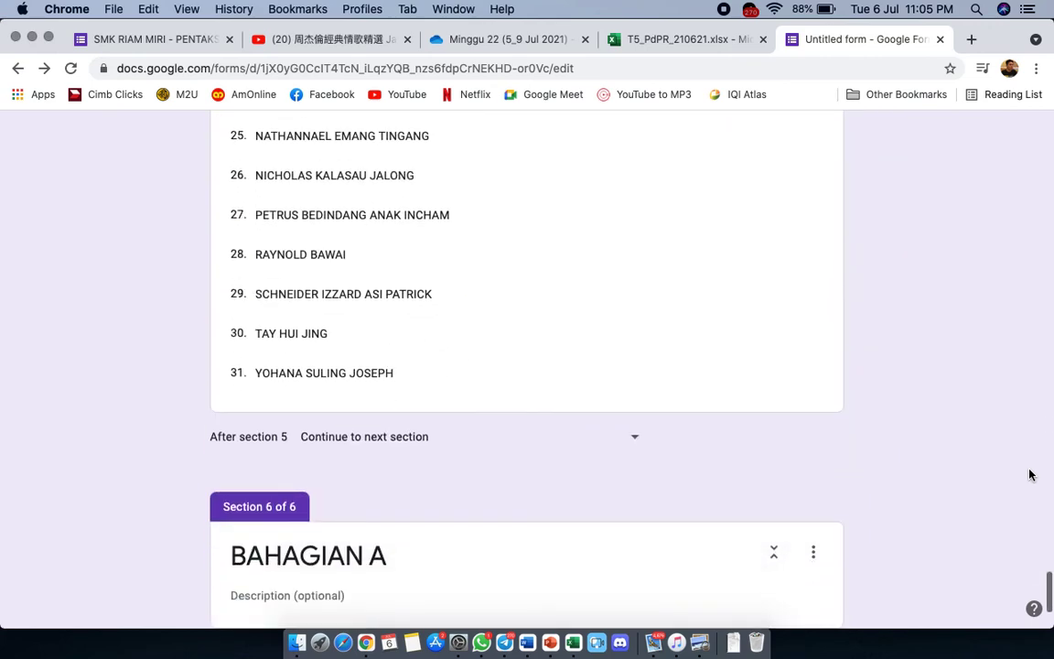
pyautogui.click(633, 353)
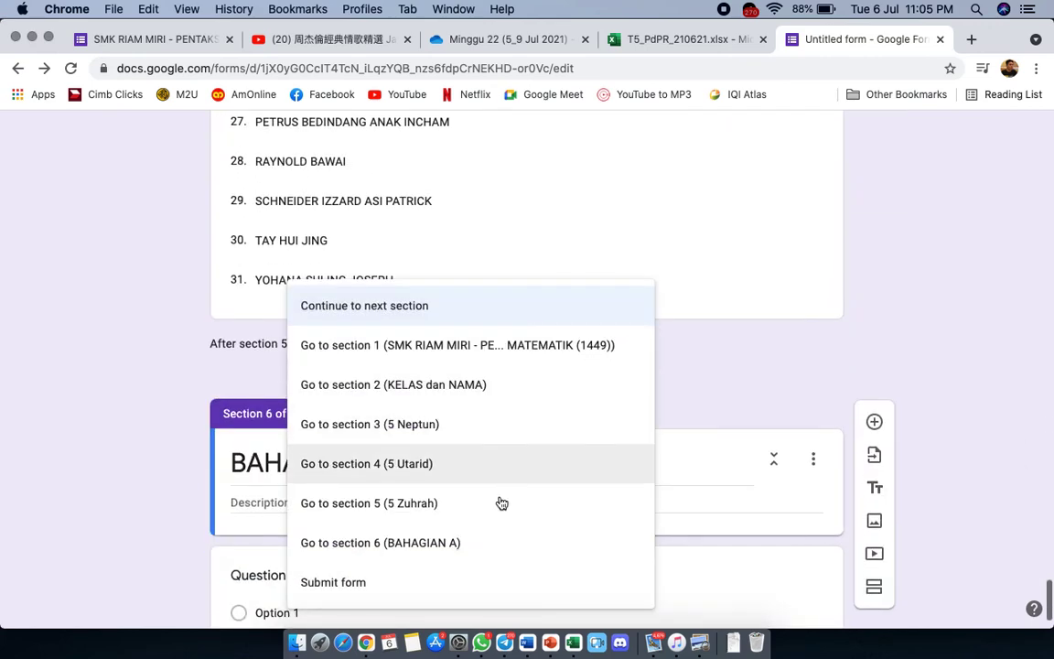
pyautogui.click(485, 545)
pyautogui.scroll(-3, 968, 456)
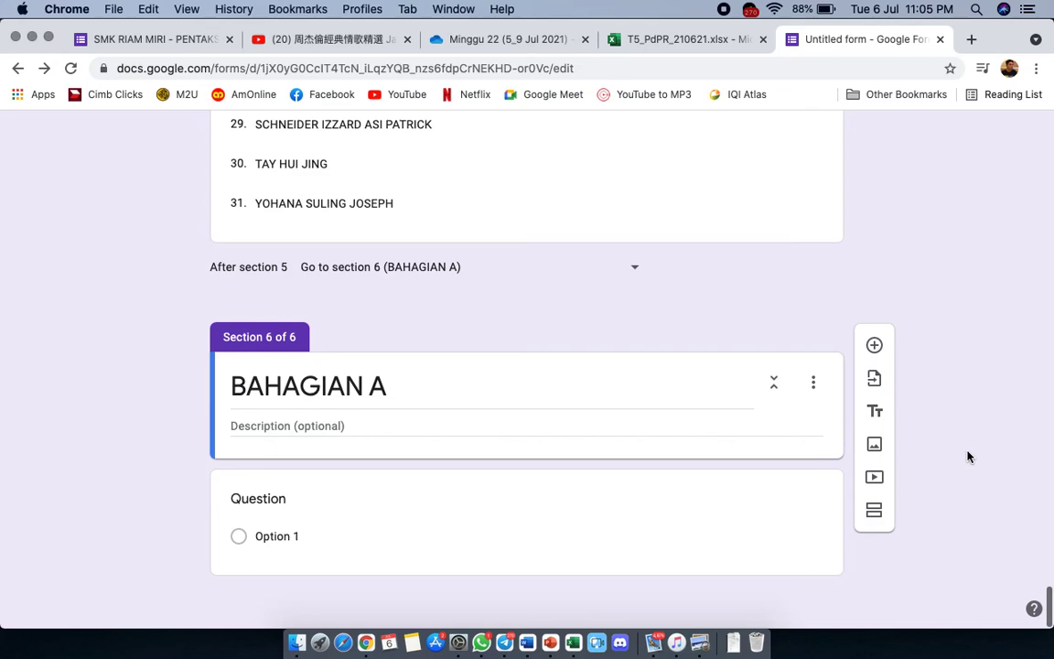
# Step: Generate a shortened share link for the form and copy it
pyautogui.scroll(20, 935, 320)
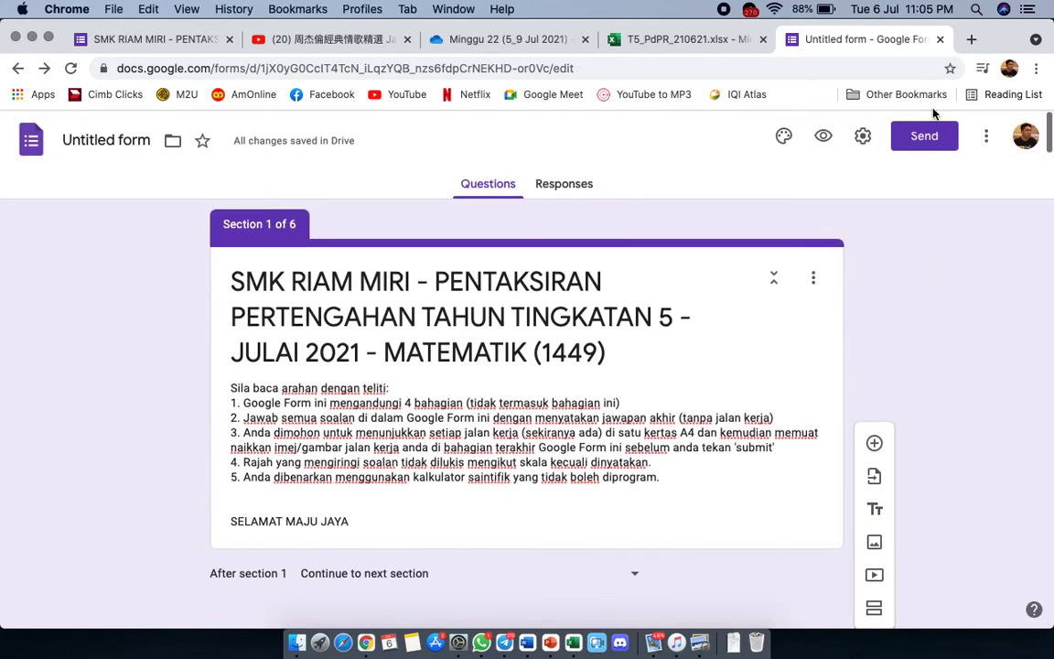
pyautogui.click(922, 135)
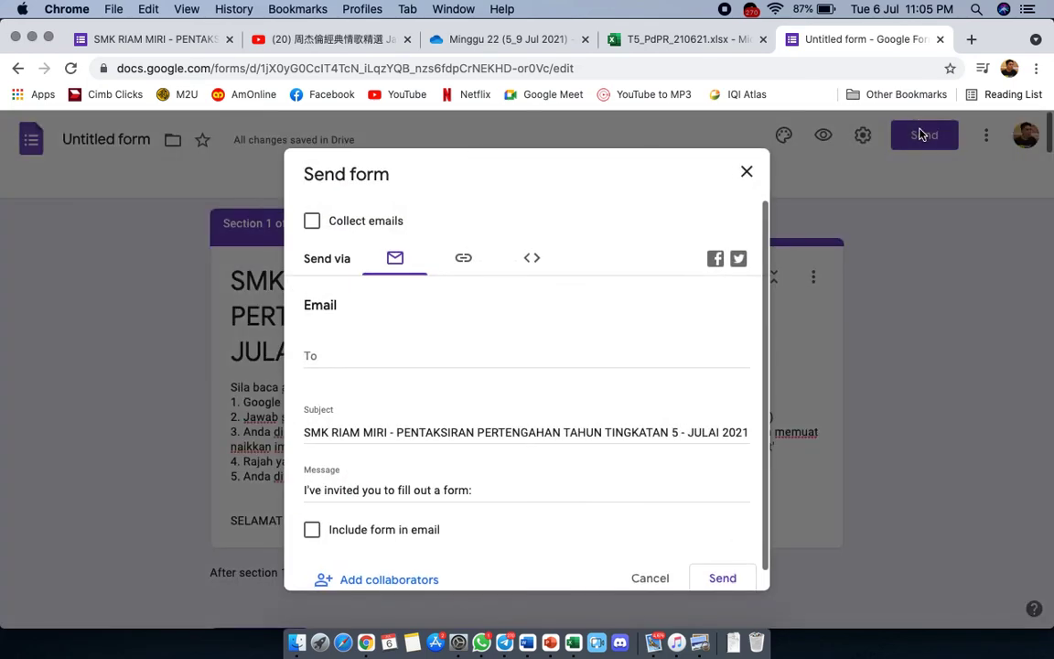
pyautogui.click(464, 259)
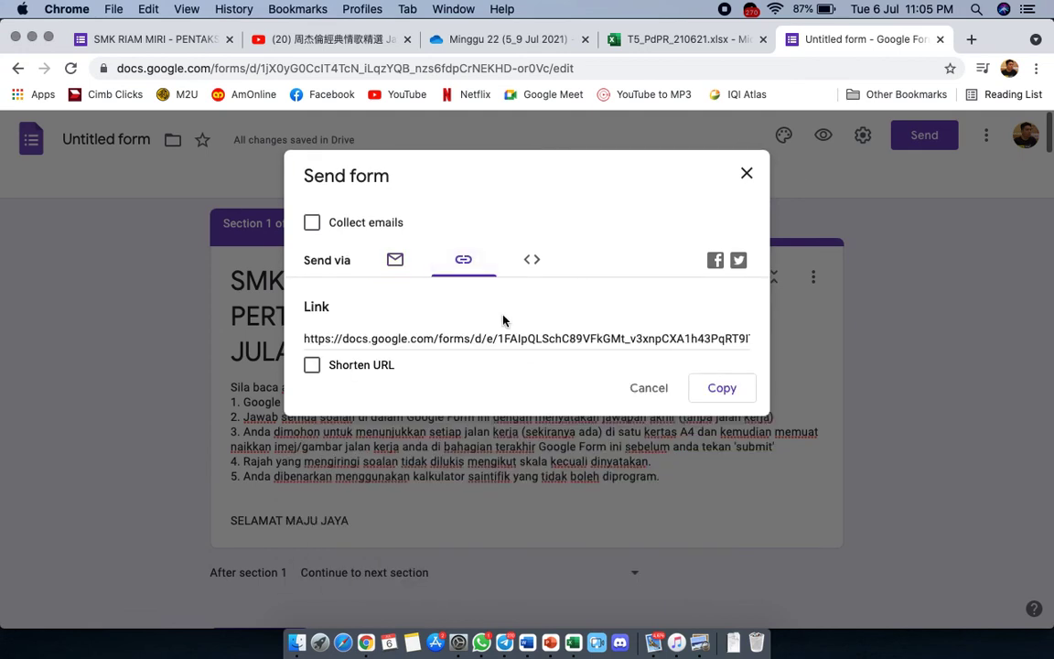
pyautogui.click(312, 367)
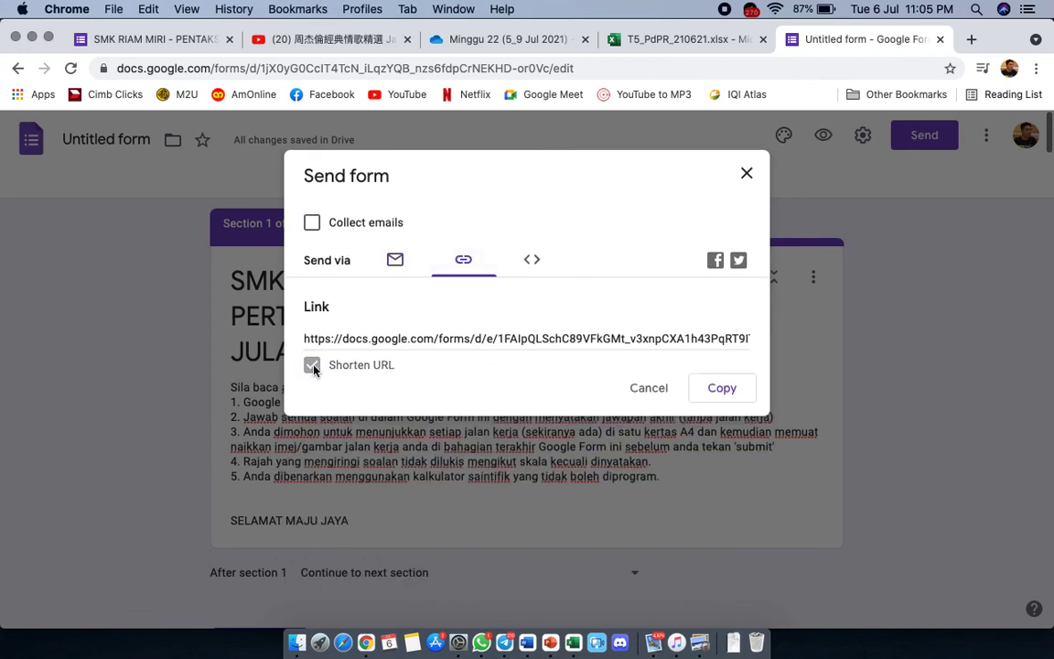
pyautogui.click(709, 392)
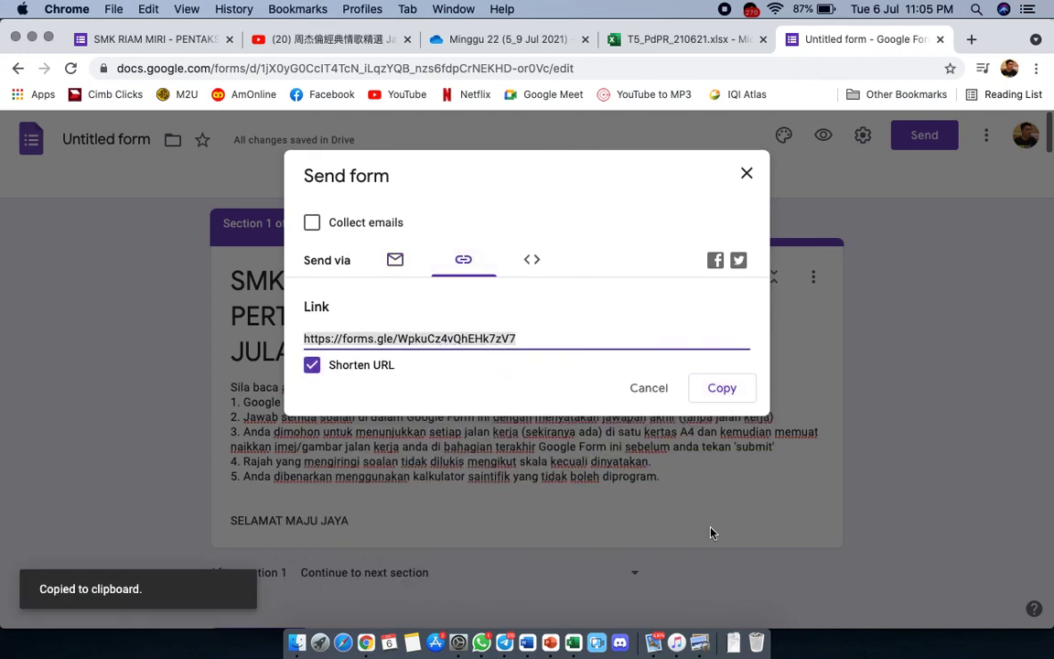
# Step: Switch to Telegram and send the copied form link in the pinned private chat
pyautogui.click(505, 641)
pyautogui.scroll(5, 179, 163)
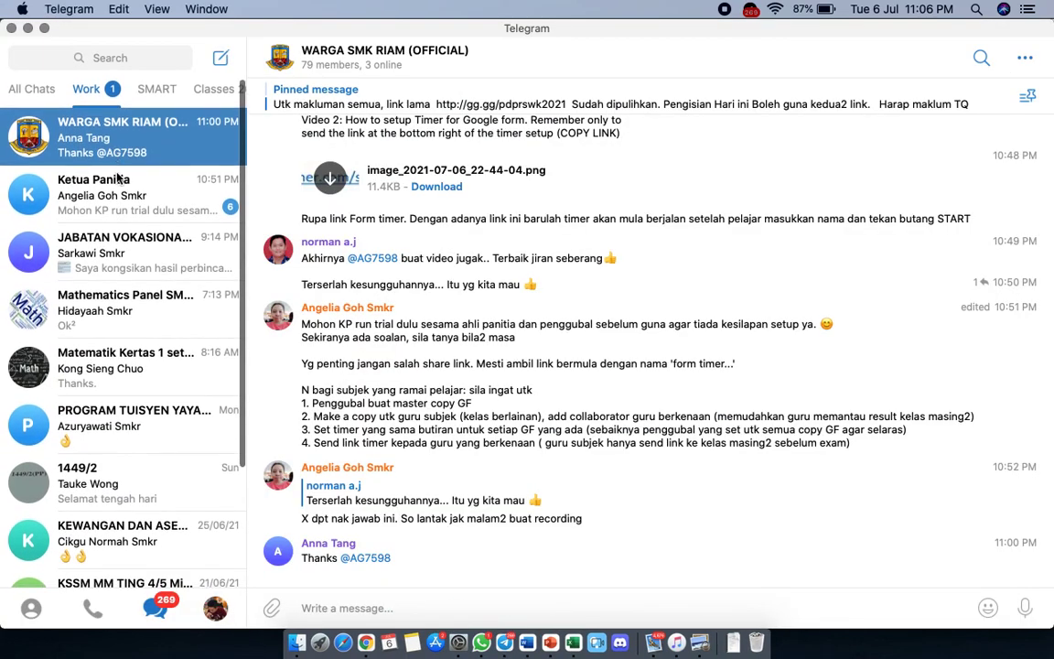
pyautogui.click(28, 88)
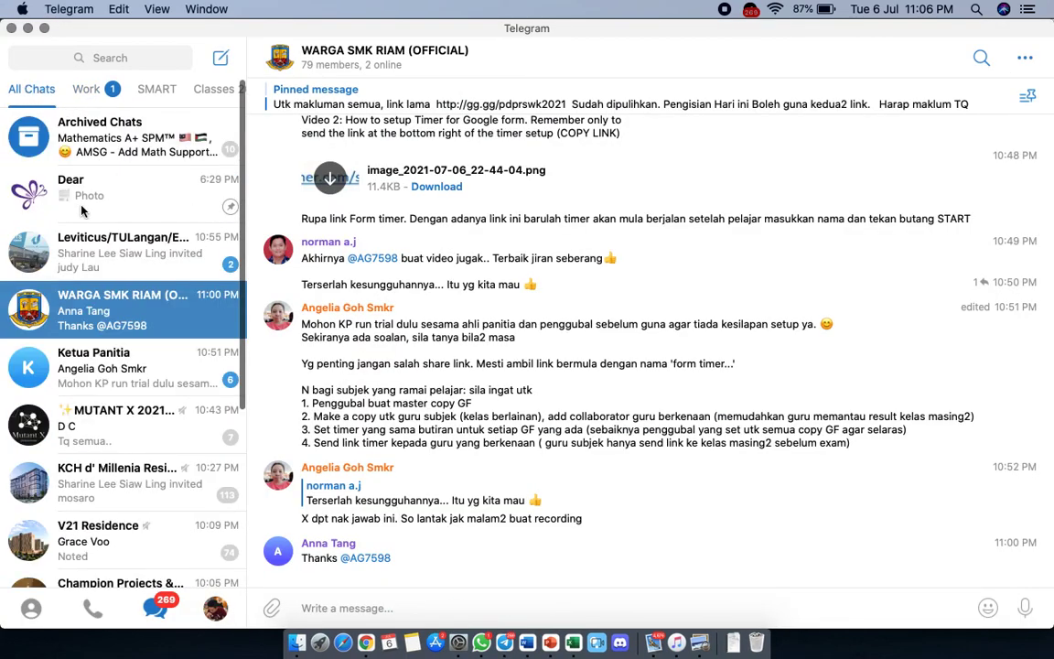
pyautogui.click(81, 201)
pyautogui.press('super+v')
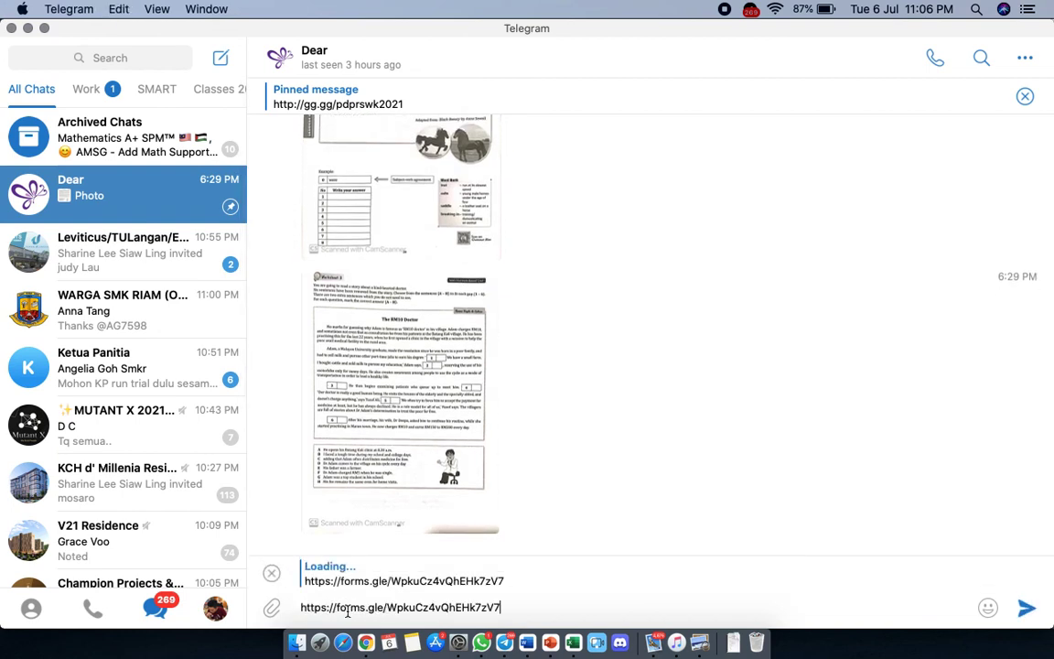
pyautogui.press('Return')
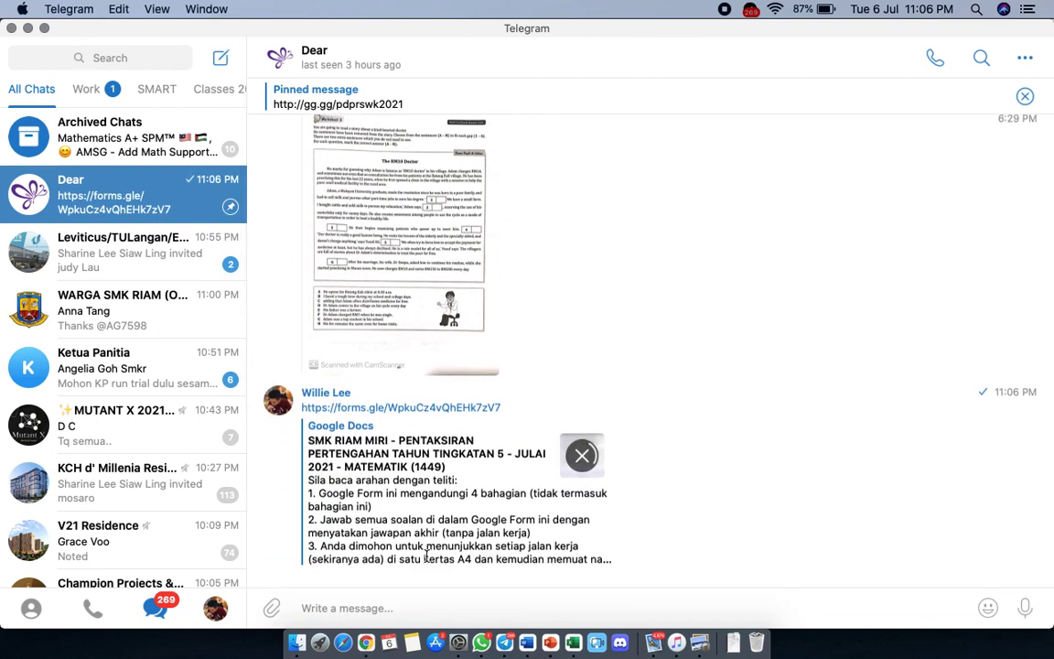
# Step: Open the sent form link in the browser, choose 5 Utarid as the KELAS and continue to its name section
pyautogui.click(411, 408)
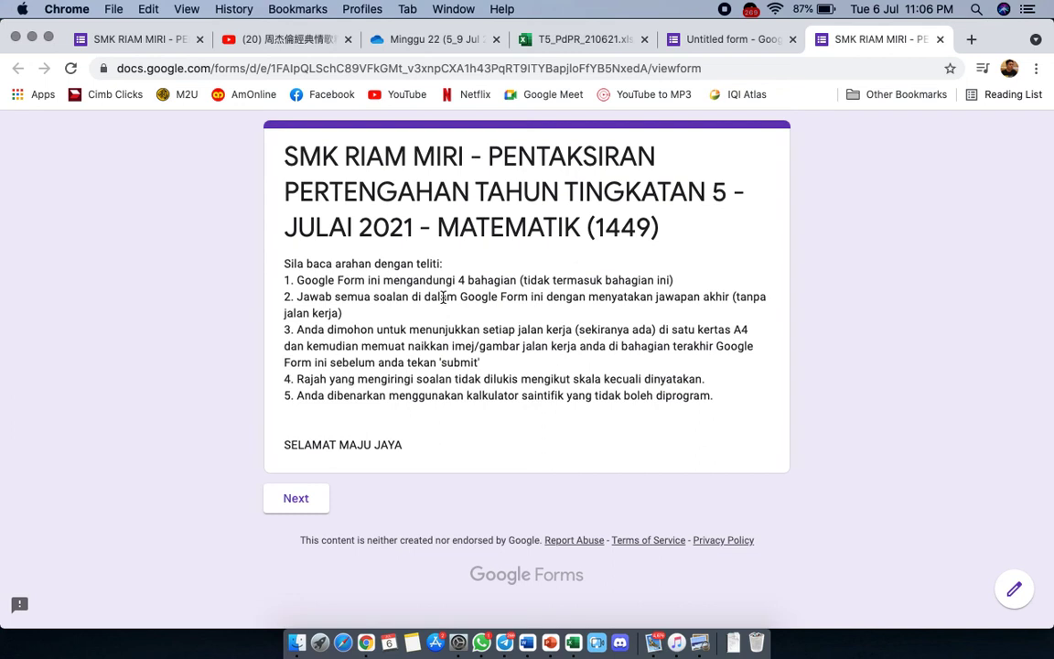
pyautogui.click(299, 497)
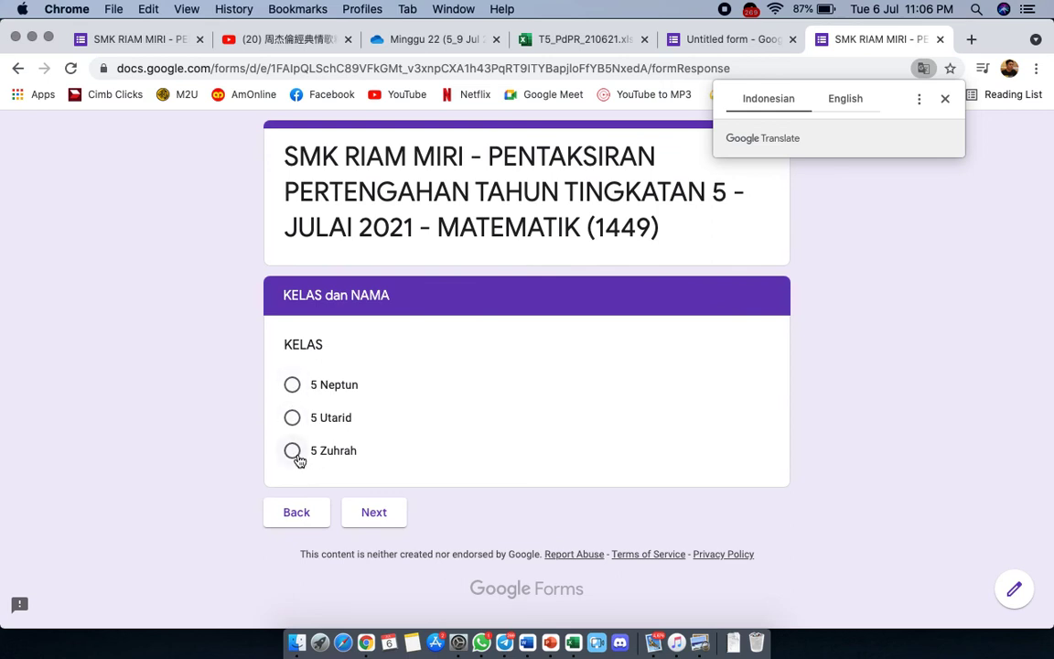
pyautogui.click(292, 419)
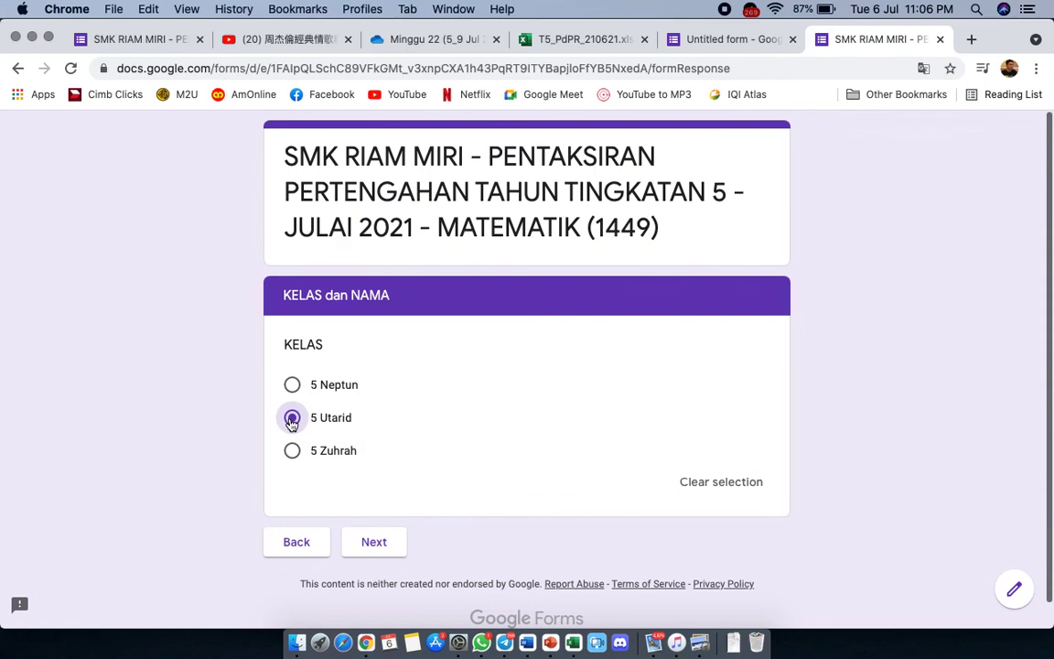
pyautogui.click(362, 545)
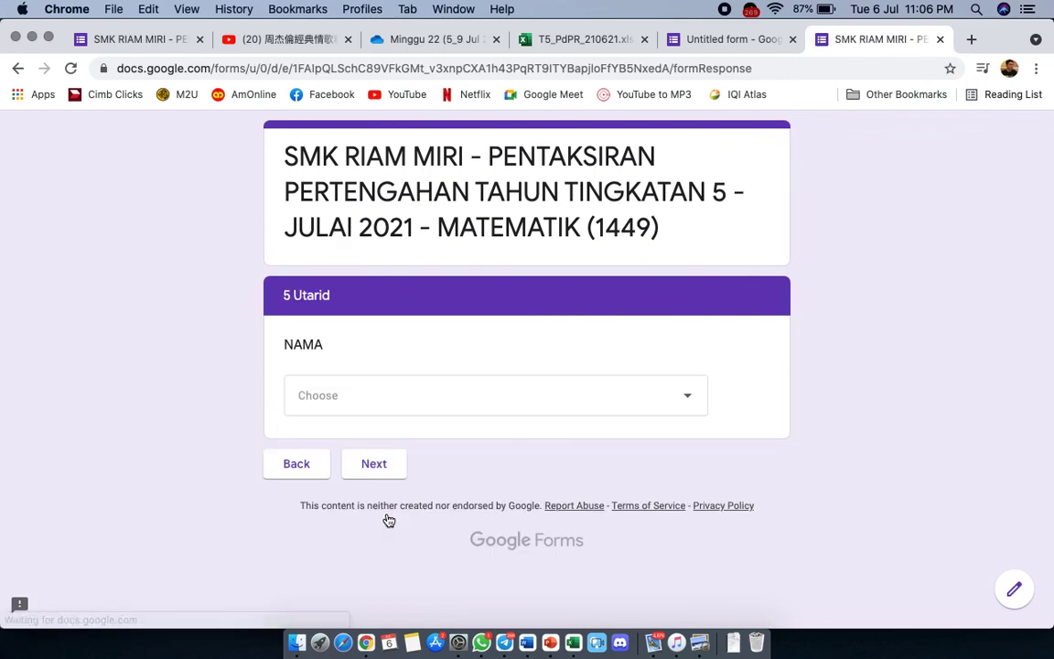
# Step: Select the last student name in the 5 Utarid NAMA dropdown and continue to the BAHAGIAN A section
pyautogui.click(660, 410)
pyautogui.scroll(-15, 621, 513)
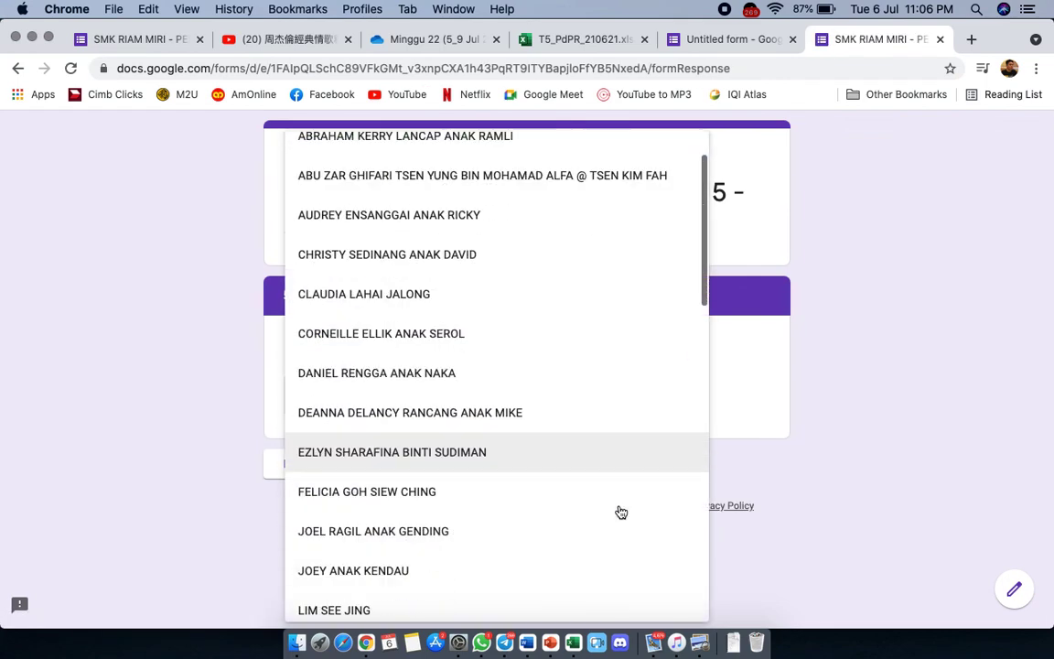
pyautogui.scroll(10, 621, 512)
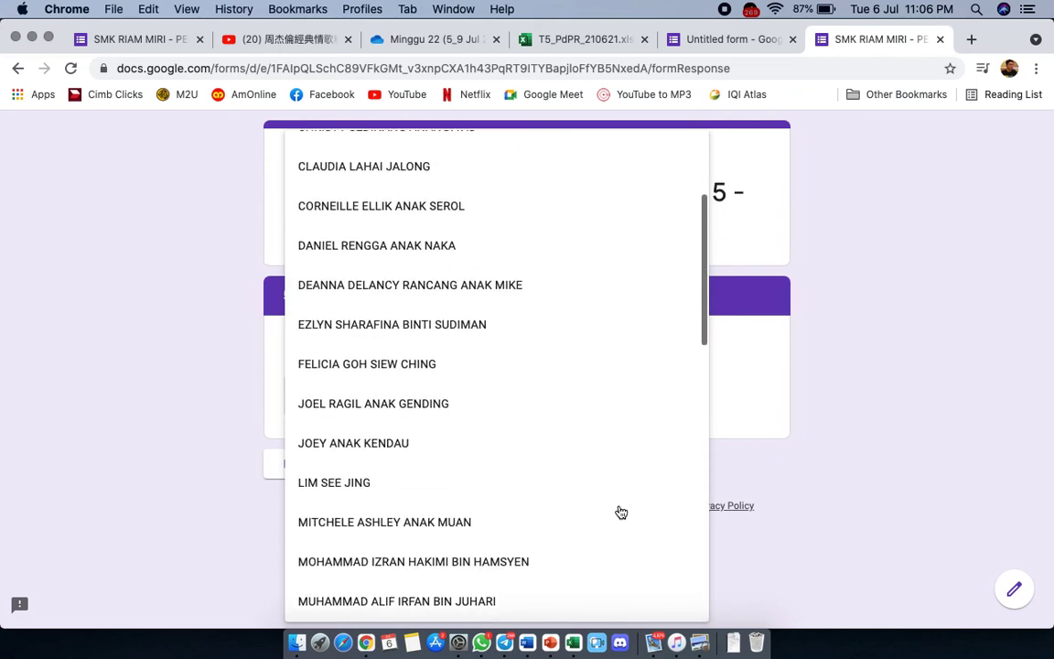
pyautogui.scroll(-10, 619, 511)
pyautogui.click(567, 597)
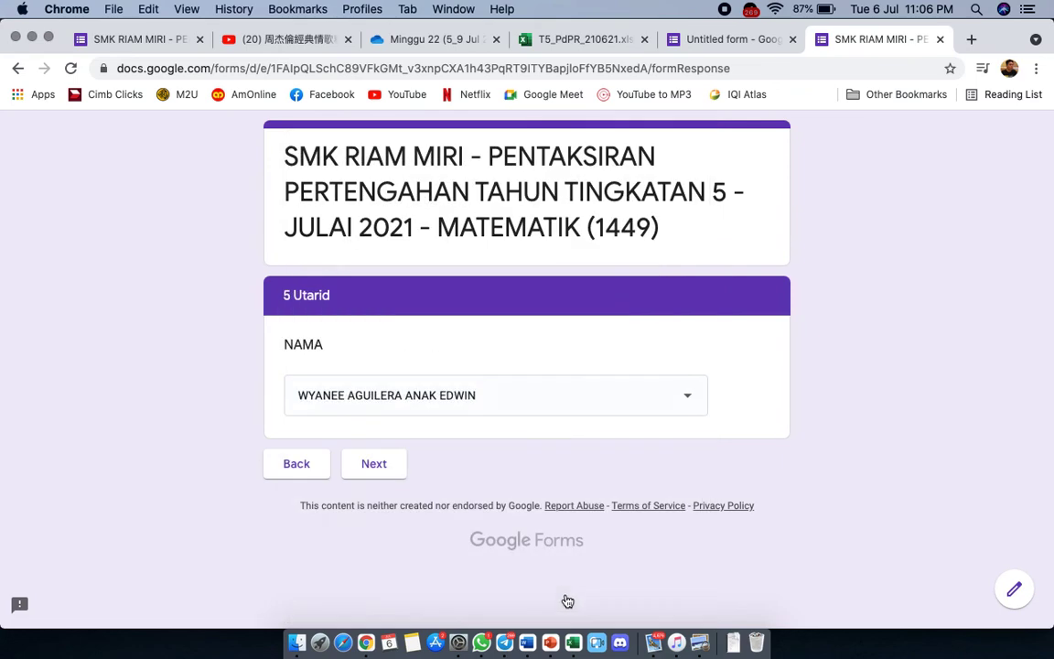
pyautogui.click(388, 468)
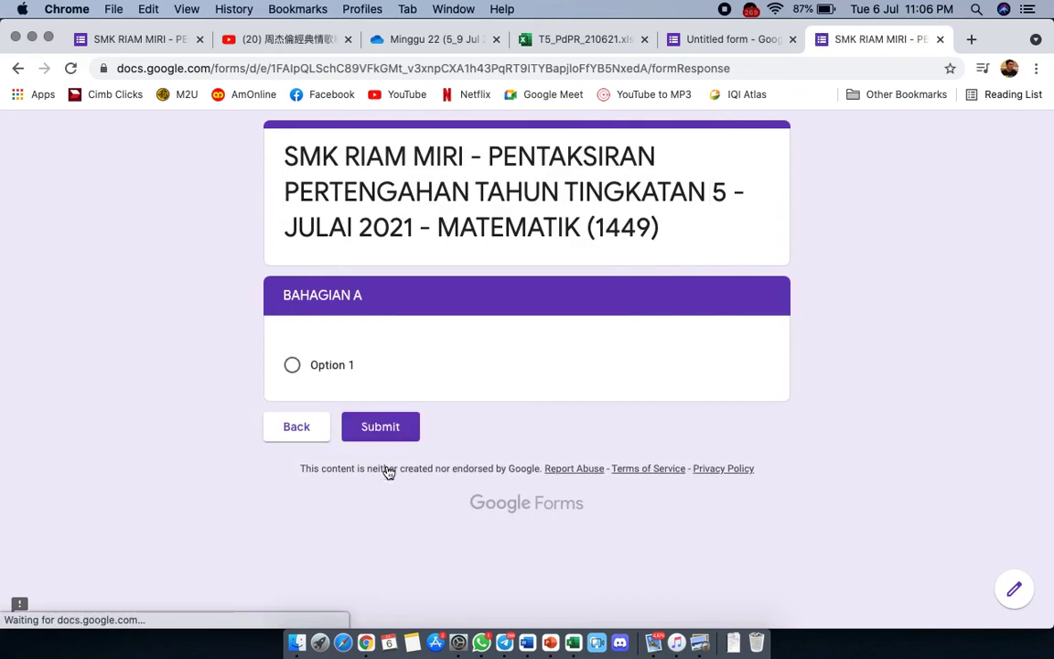